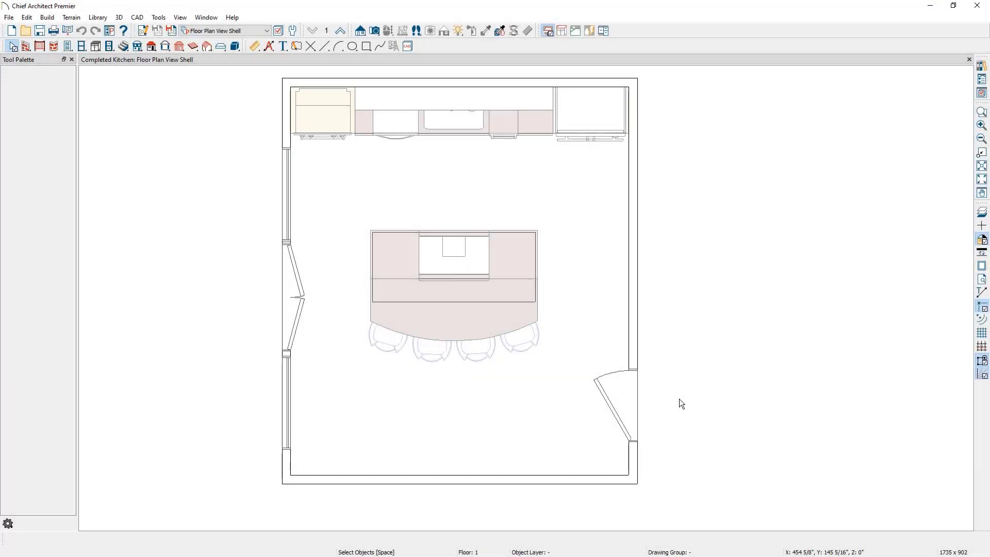
Inspect the font and layer settings offered for a new rich text object in the floor plan, without placing any text
left_click(283, 50)
left_click(69, 87)
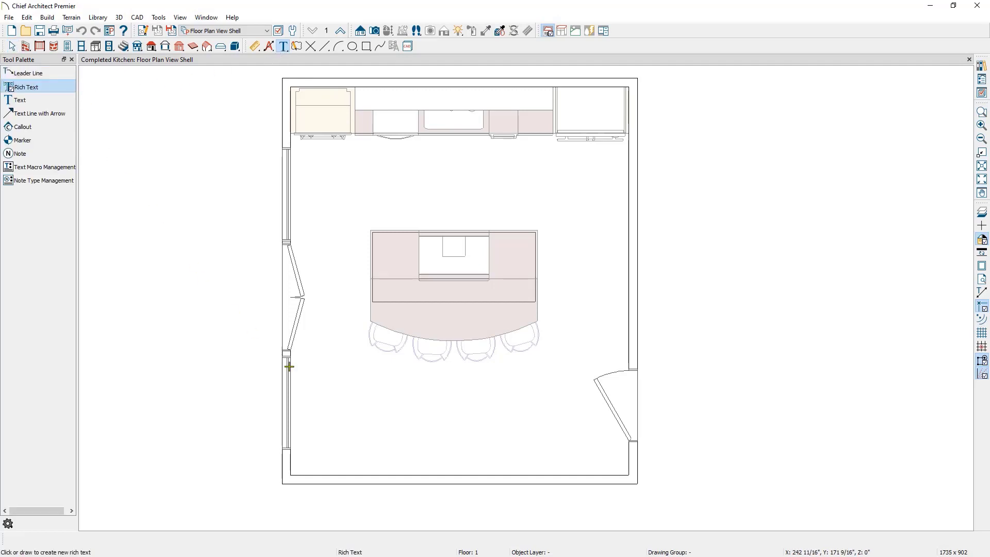
left_click(369, 419)
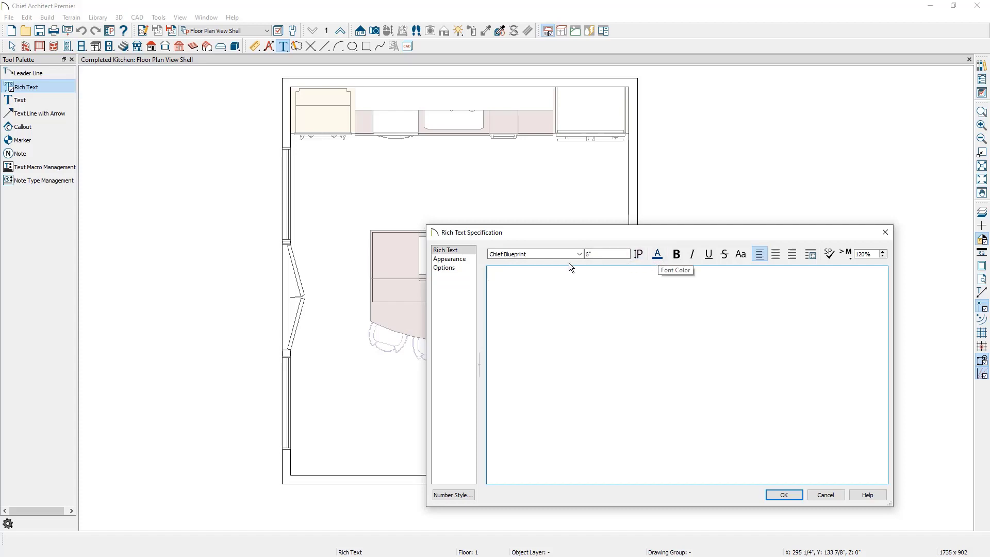
left_click(449, 259)
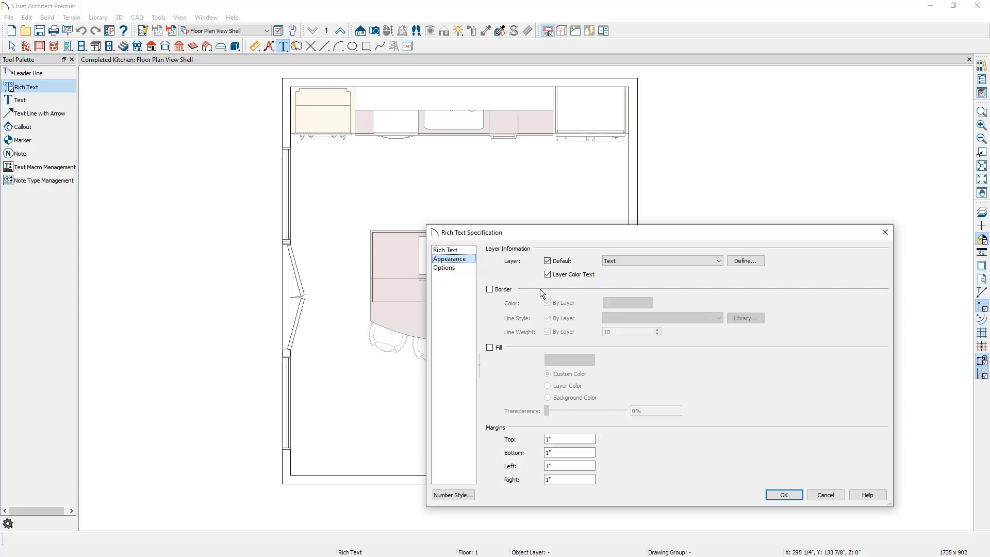
left_click(813, 494)
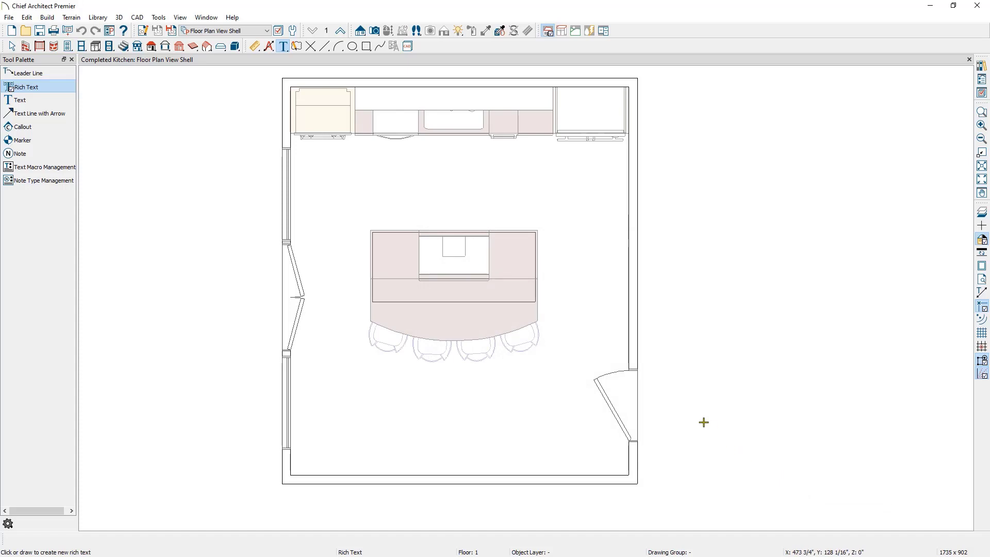
Open the saved rich text defaults in the default settings and make Electrical Rich Text Defaults the active set
left_click(294, 31)
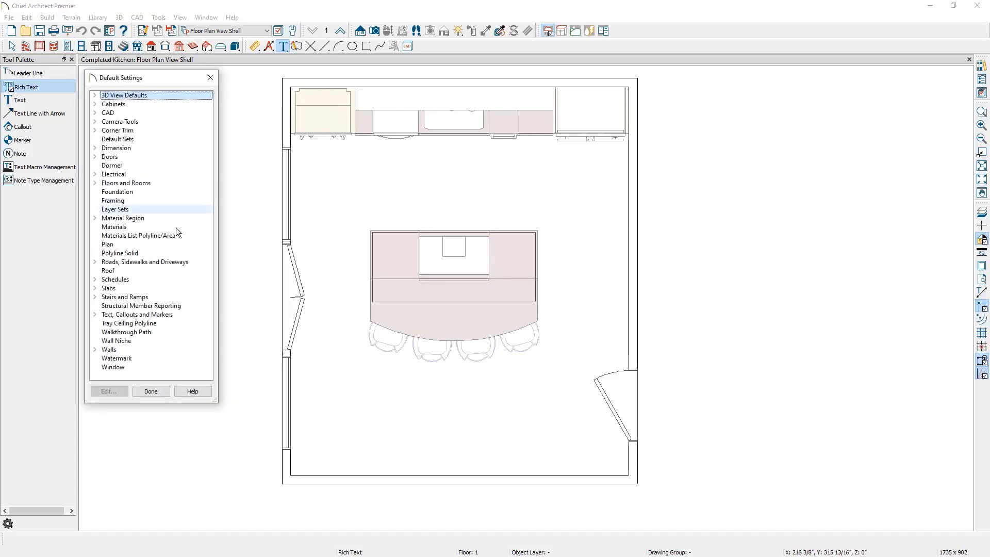
left_click(95, 314)
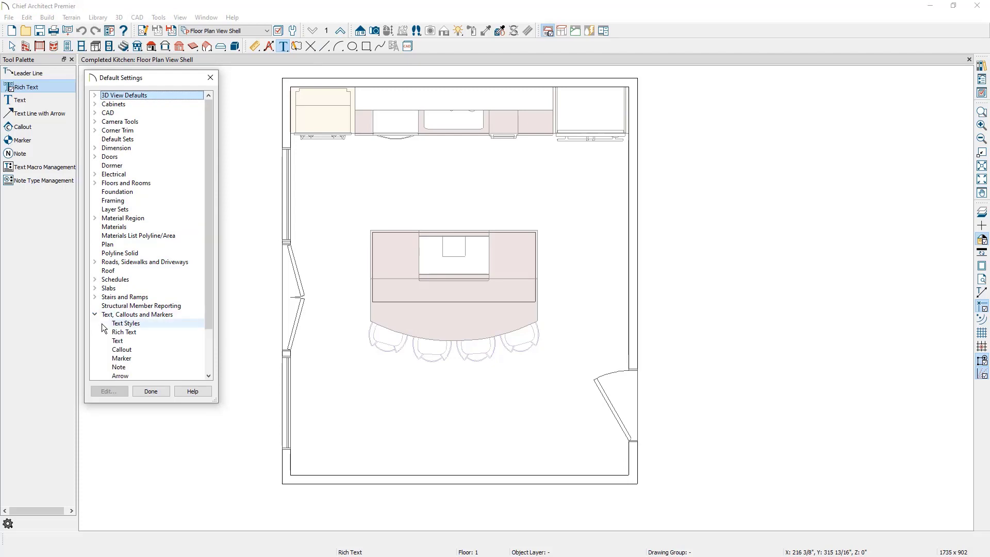
double_click(136, 333)
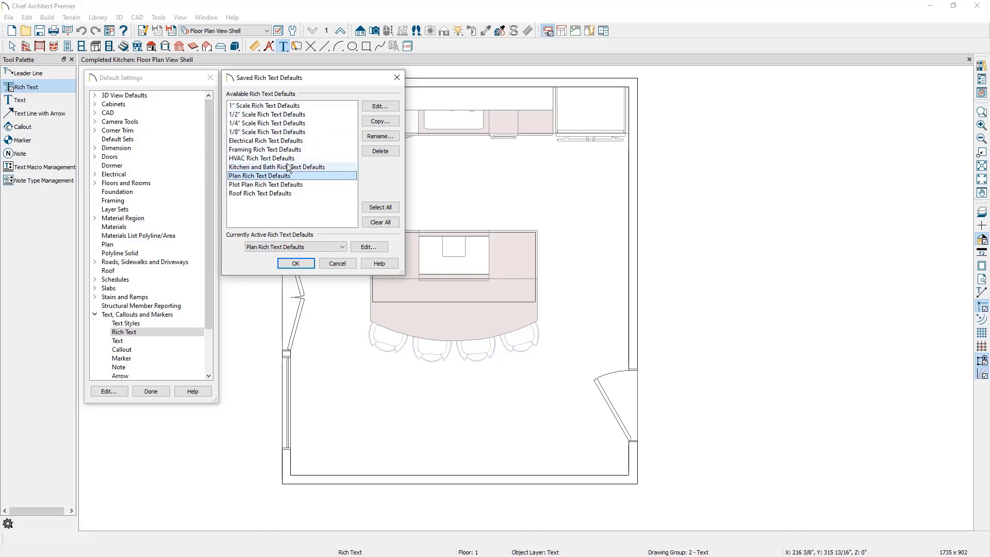
left_click(301, 247)
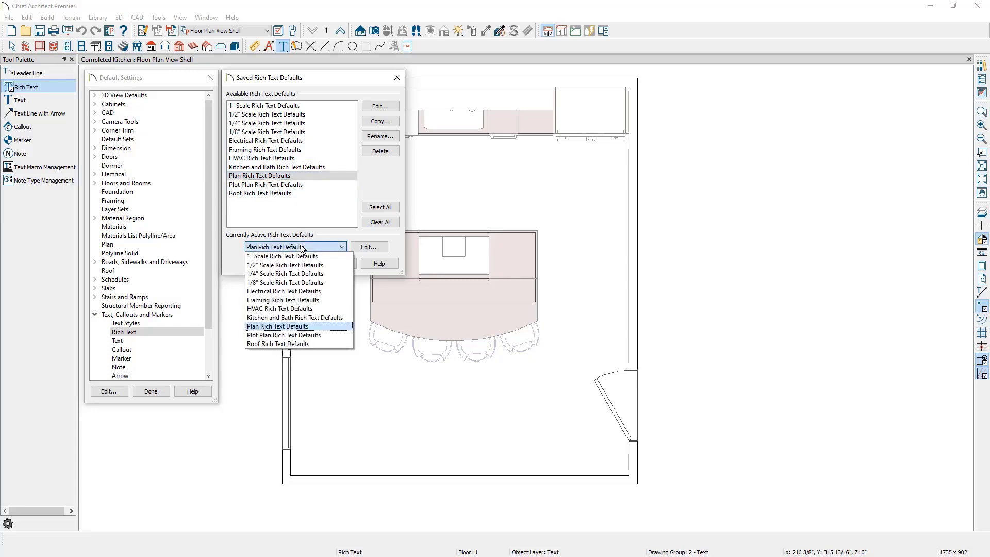
left_click(294, 291)
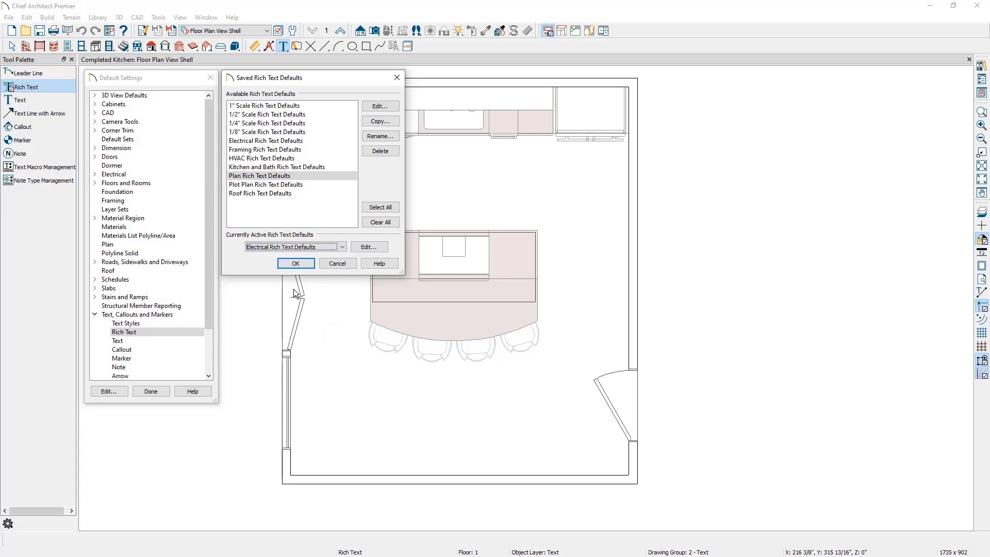
Set the font color to red in the Electrical Rich Text Defaults, keeping the Text, Electrical layer
left_click(359, 246)
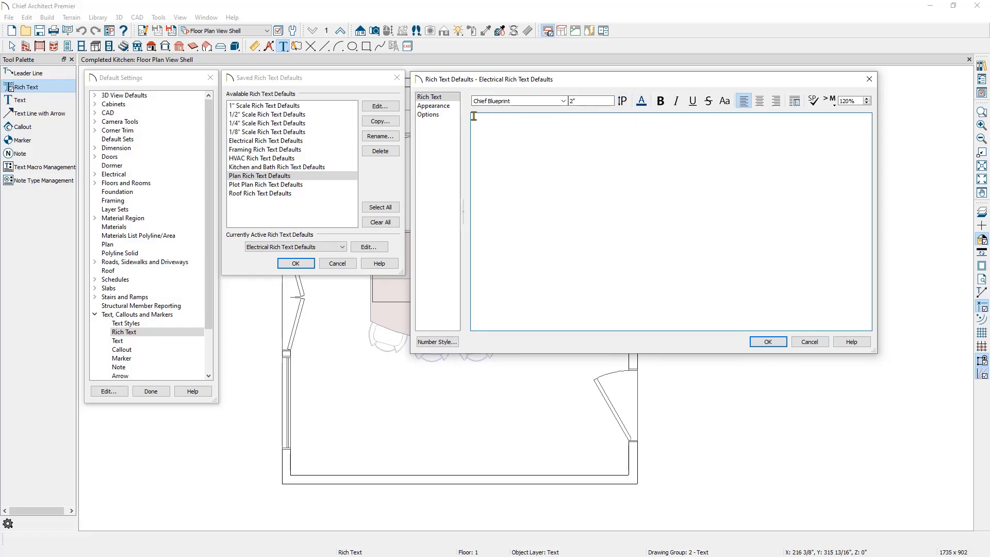
left_click(447, 109)
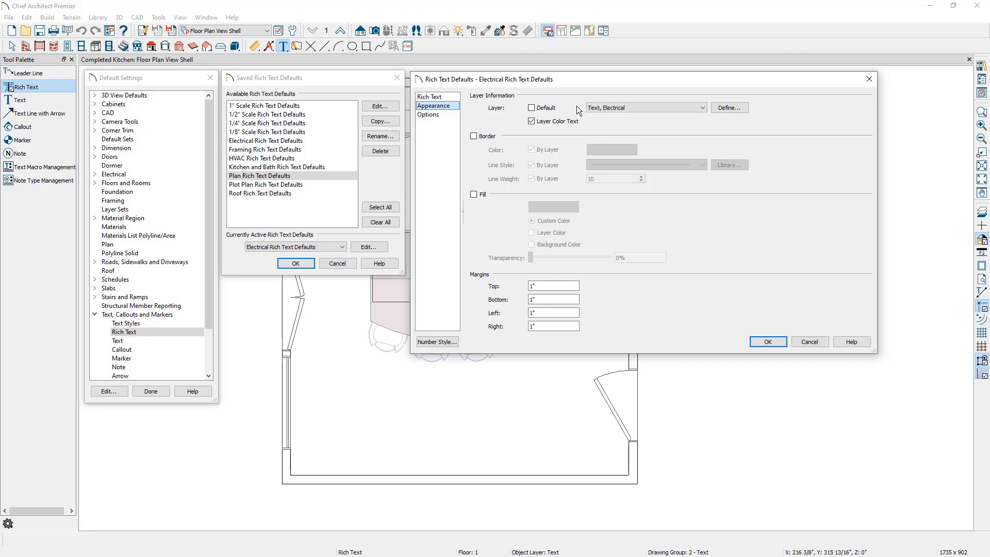
left_click(447, 99)
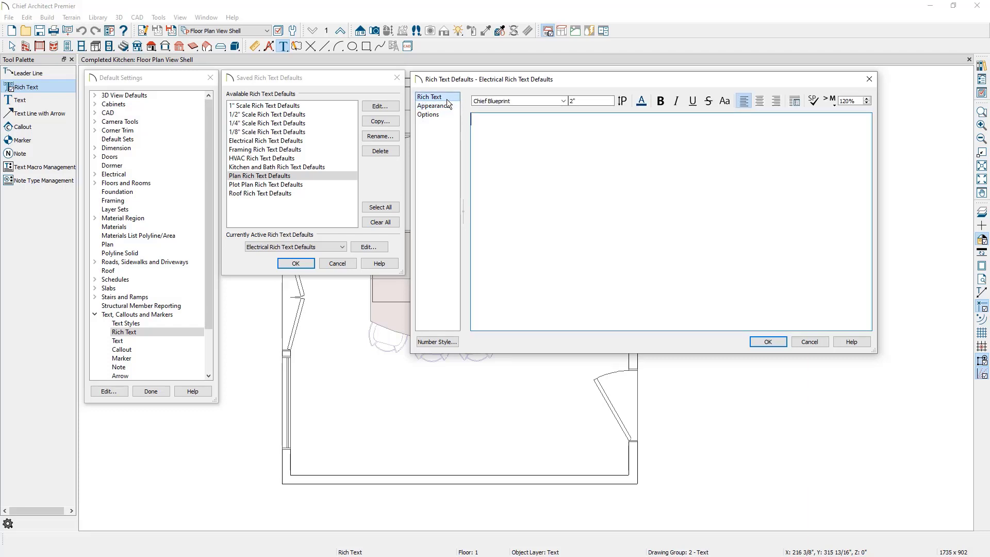
left_click(639, 103)
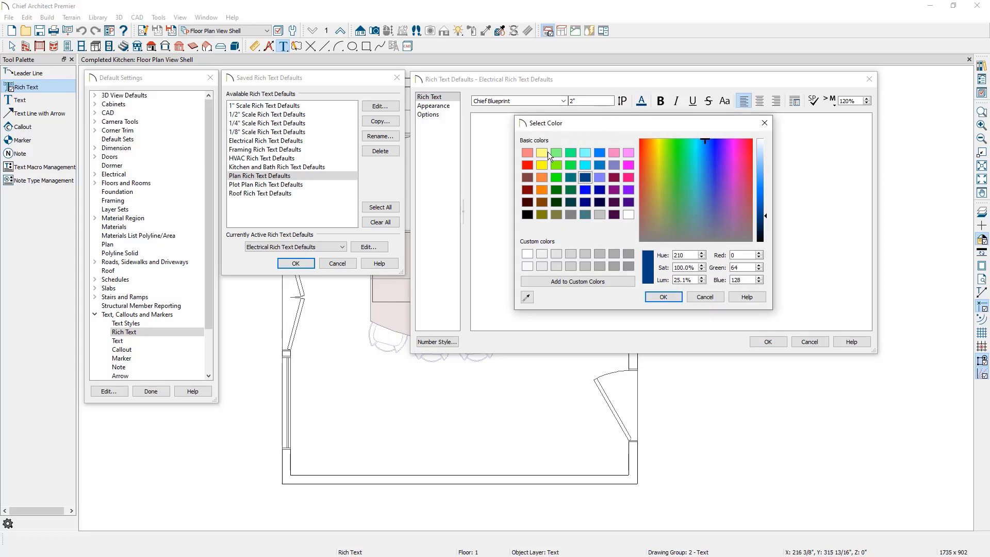
left_click(526, 165)
left_click(656, 298)
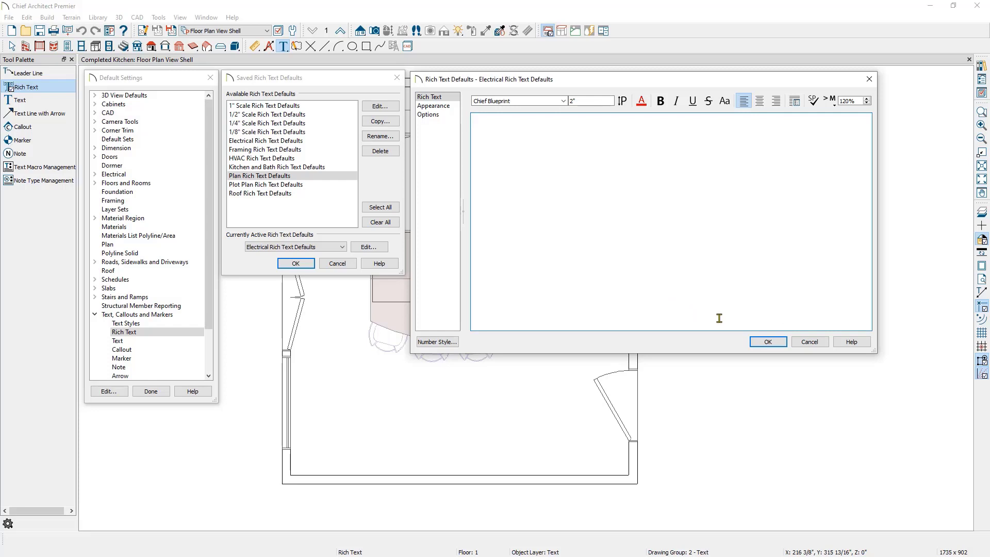
left_click(757, 338)
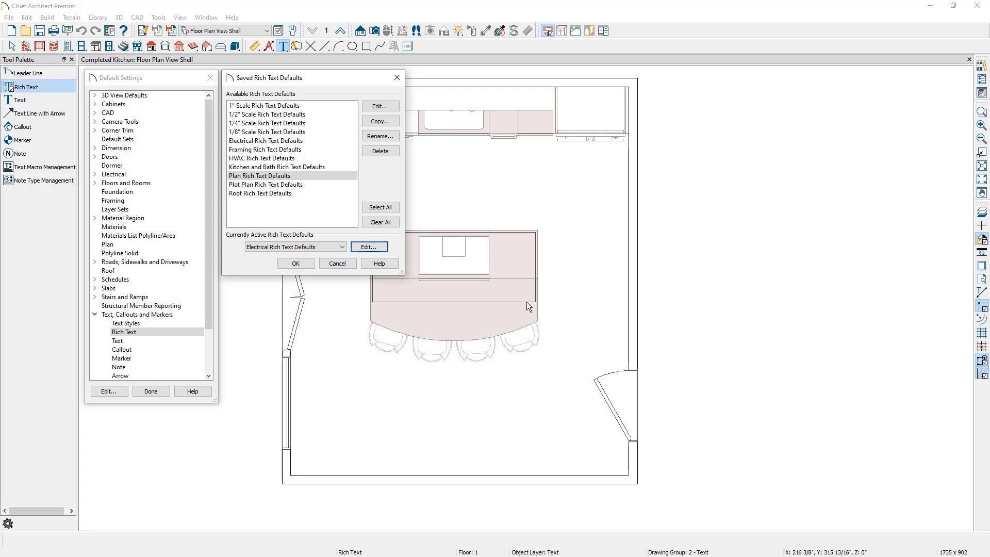
Check the font and layer settings of the Kitchen and Bath Rich Text Defaults without changing them
left_click(314, 248)
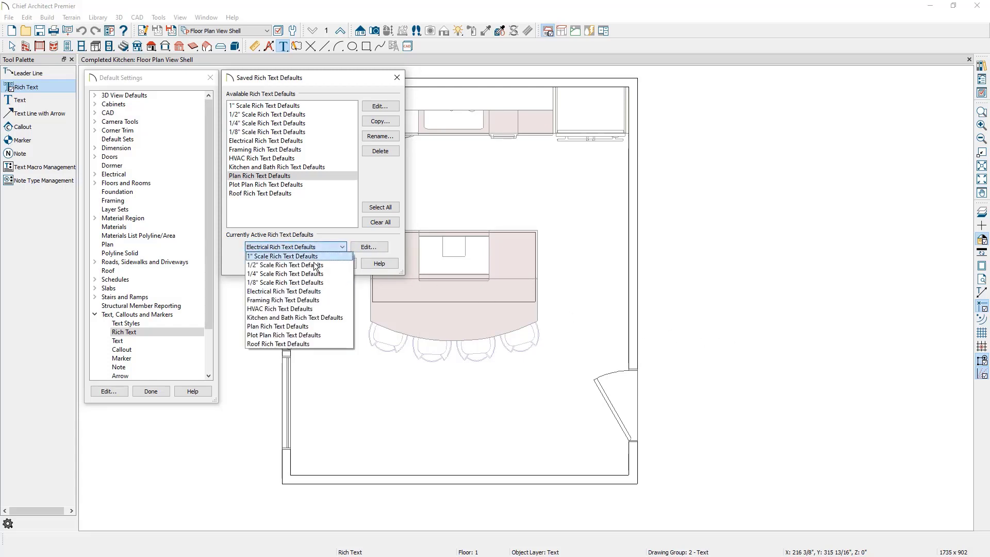
left_click(325, 318)
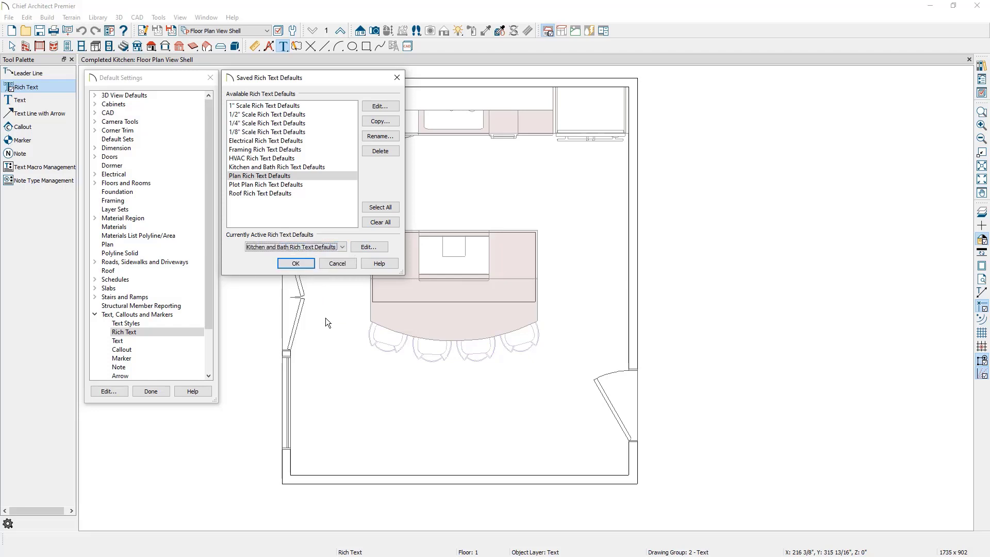
left_click(359, 247)
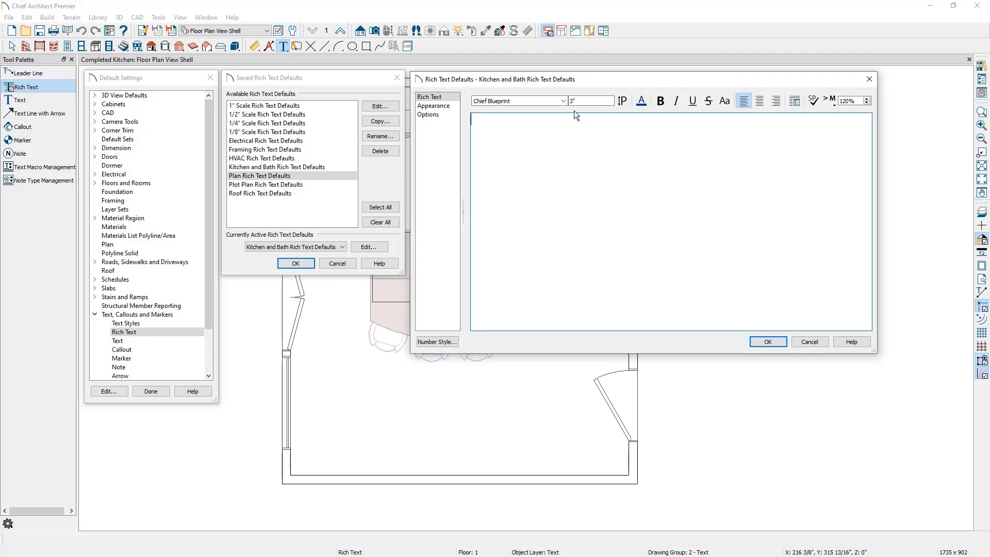
left_click(433, 106)
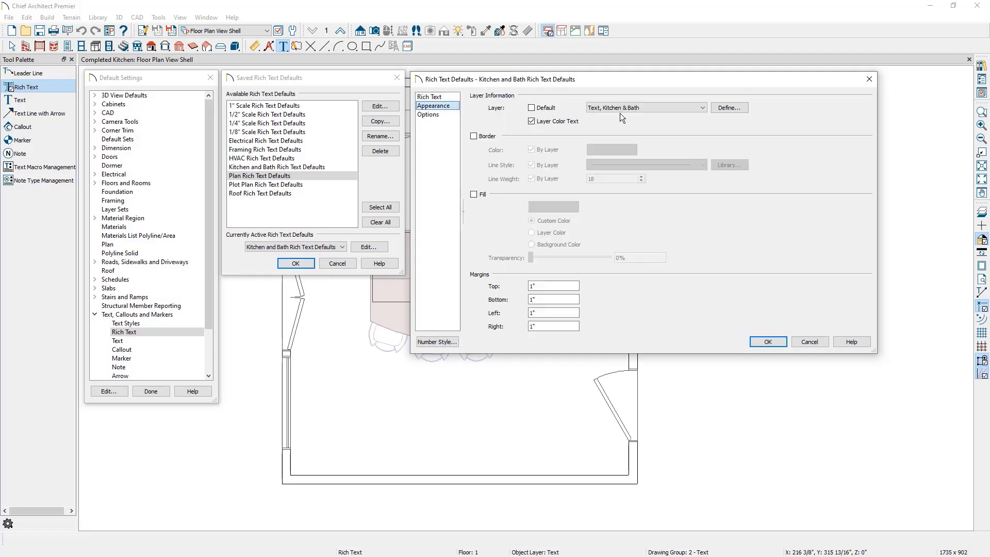
left_click(807, 341)
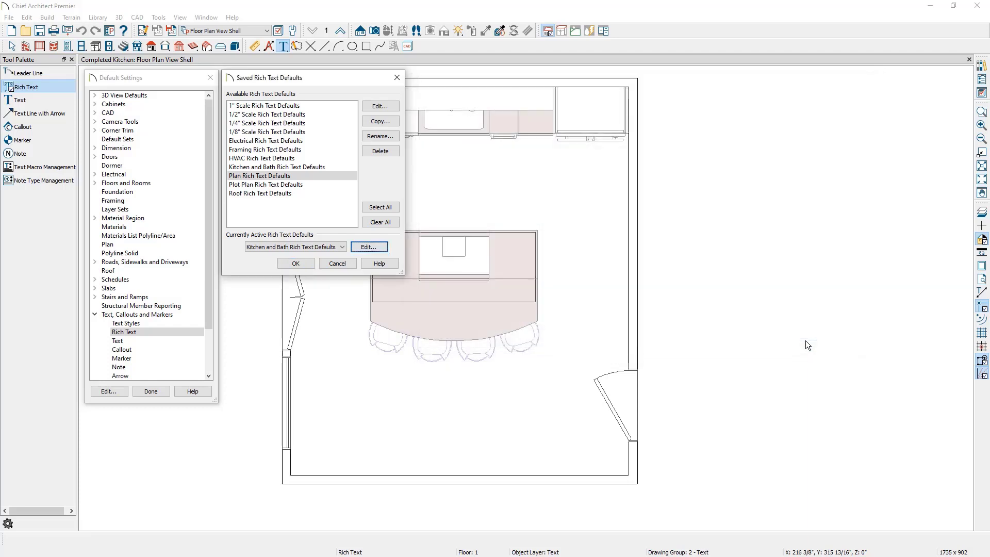
Make Plan Rich Text Defaults the active rich text set and close the default settings
left_click(307, 246)
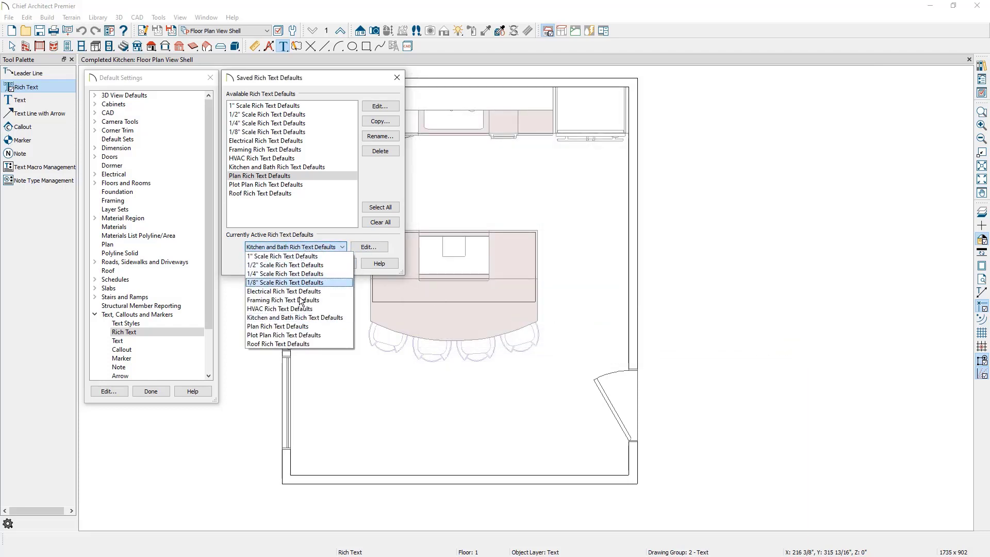
left_click(299, 326)
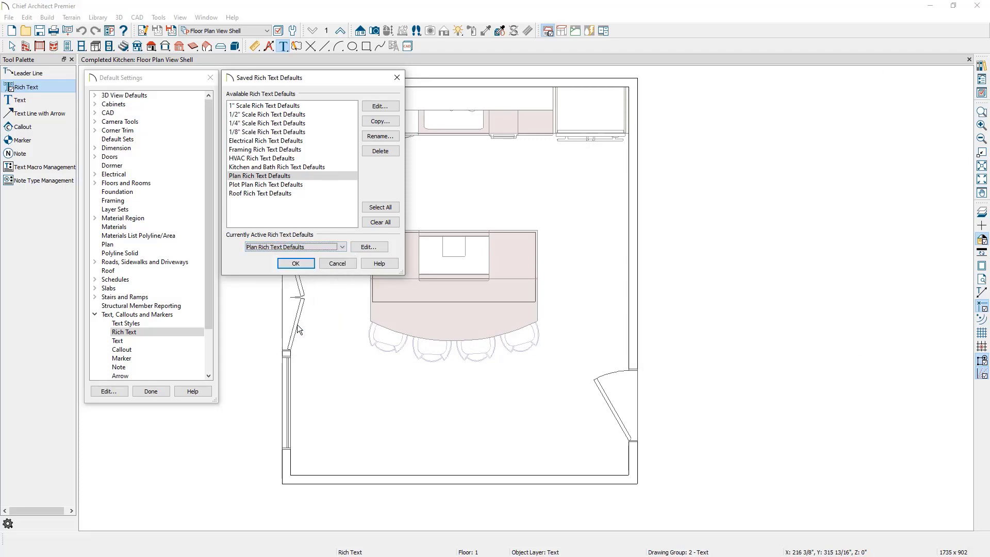
left_click(296, 262)
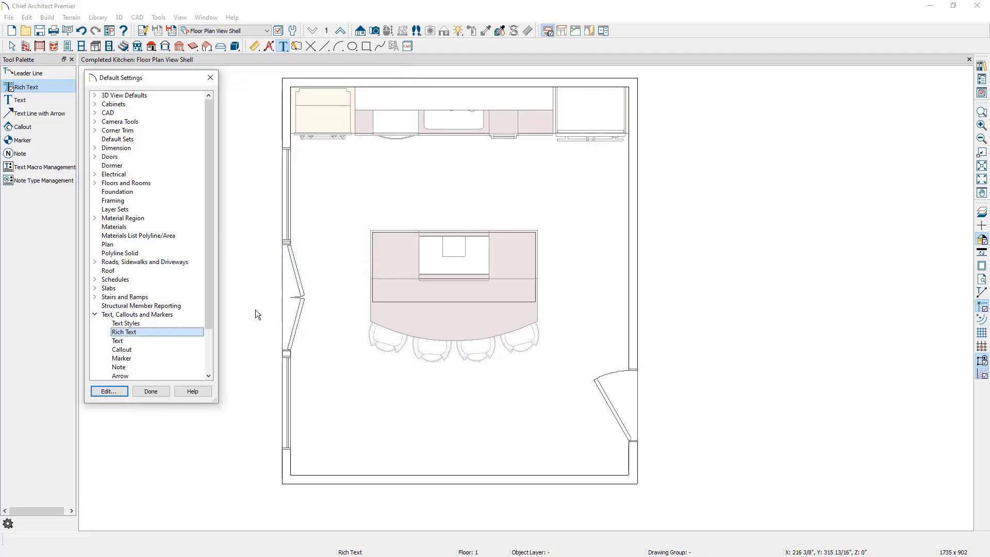
left_click(156, 387)
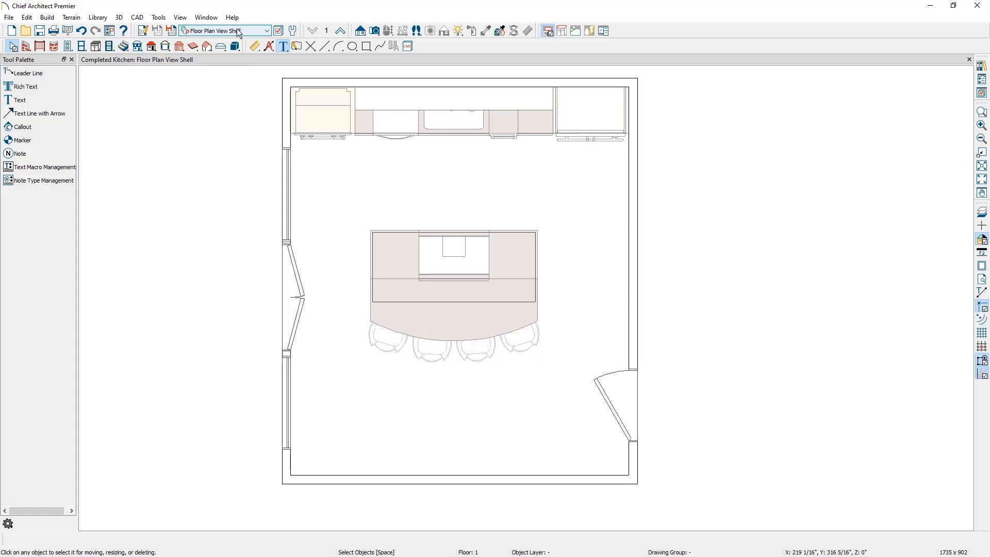
Review which selected defaults the Floor Plan View Shell plan view uses, leaving its specification unchanged
left_click(145, 32)
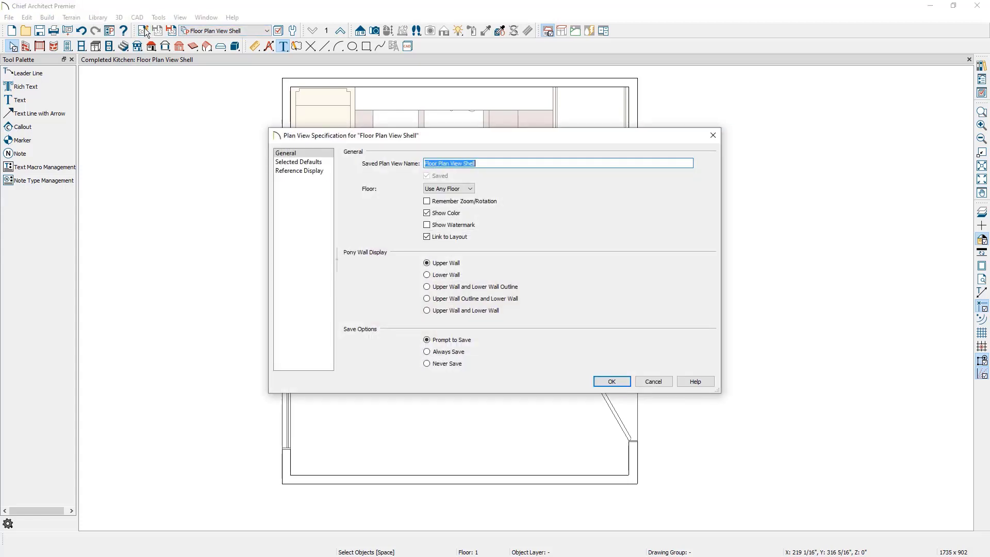
left_click(293, 162)
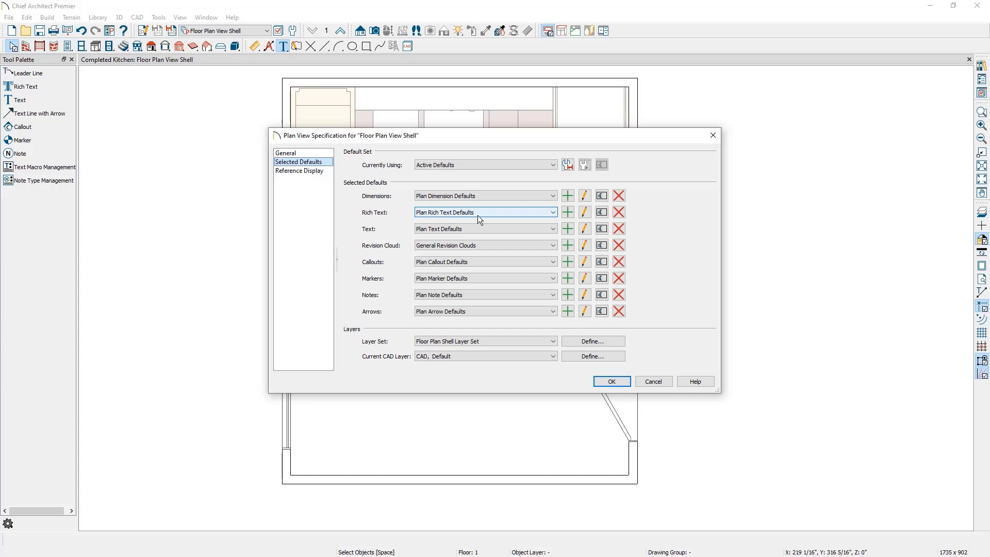
left_click(651, 381)
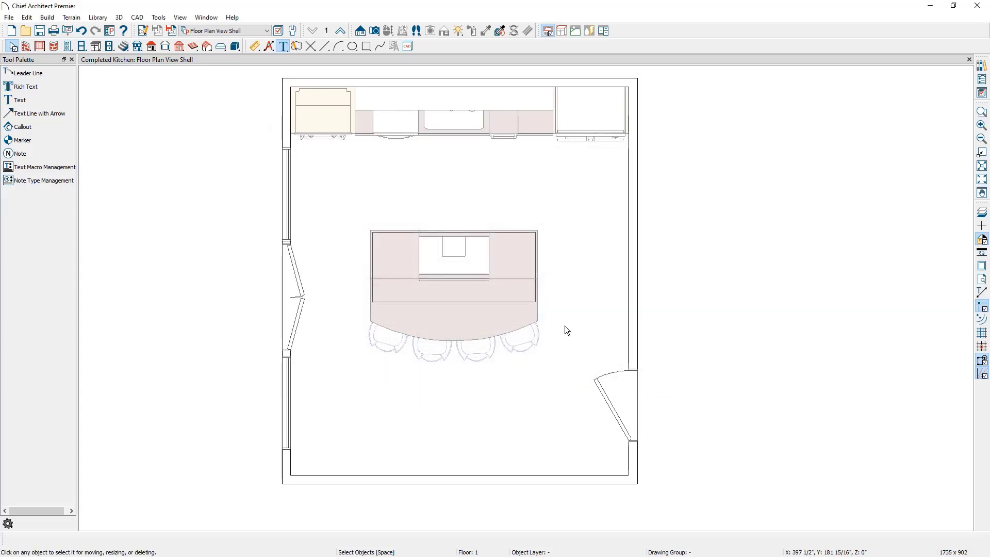
Switch to the Electrical Plan View and review the selected defaults in its plan view specification
left_click(231, 32)
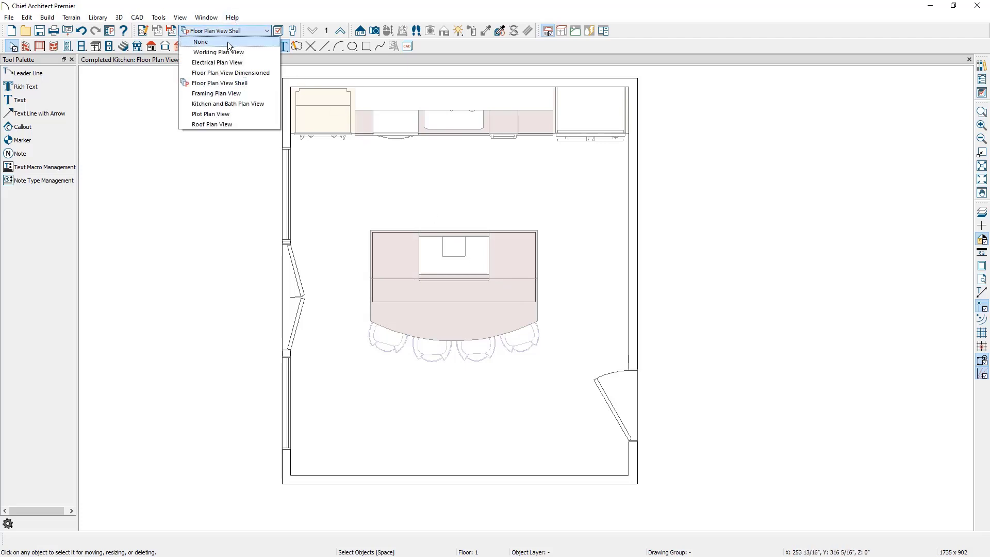
left_click(223, 56)
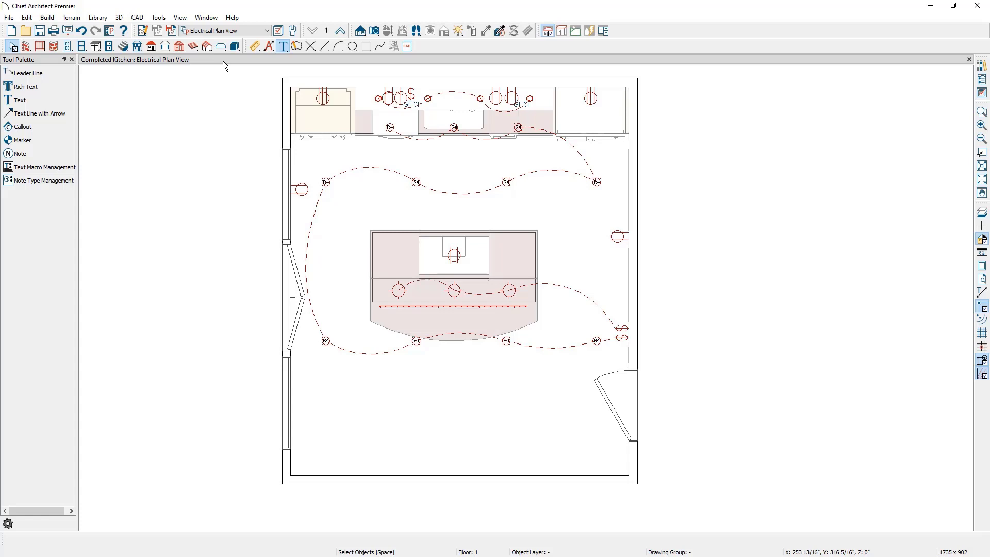
left_click(143, 31)
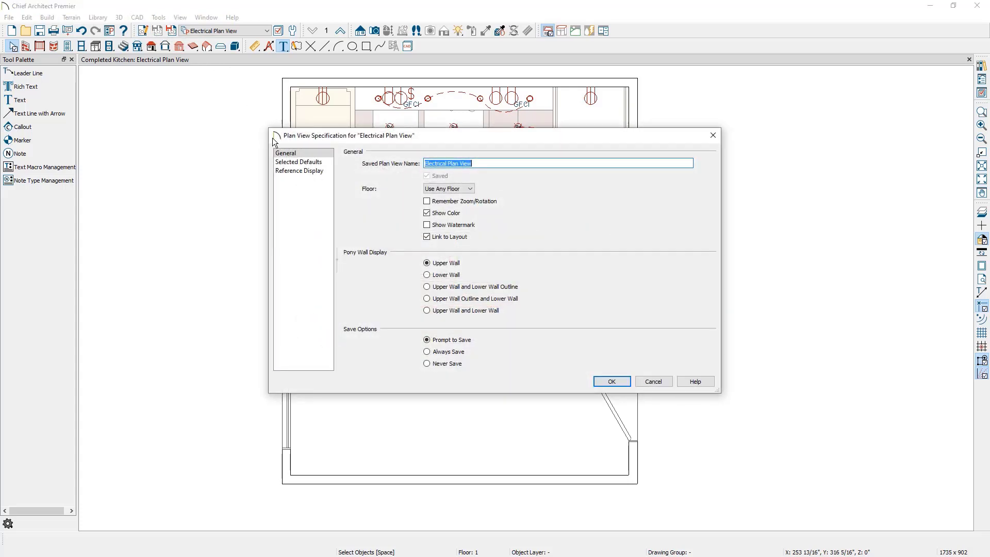
left_click(289, 162)
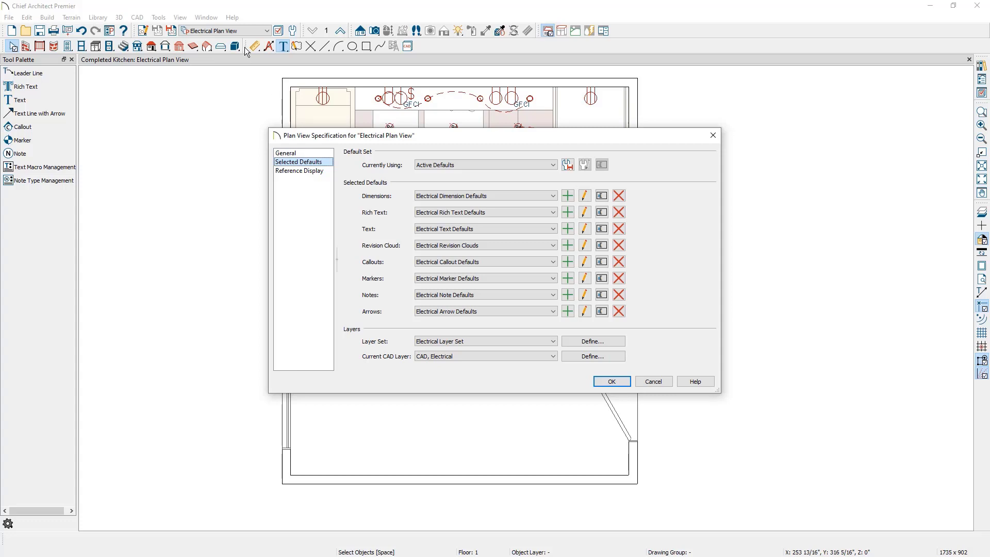
left_click(610, 381)
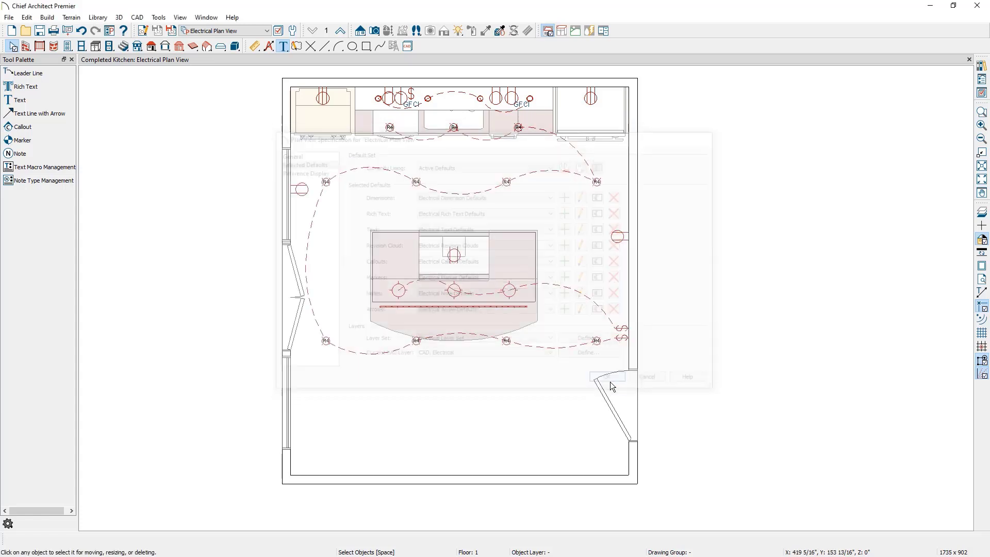
Add the rich text note "Under cabinet strip light on same switch as pendant light" on the island below the strip light
left_click(51, 86)
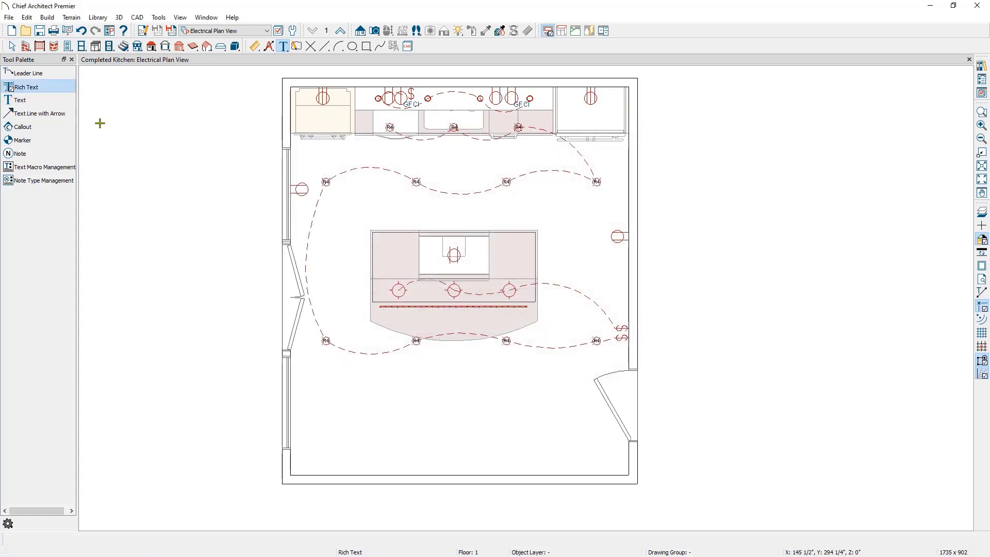
left_click(386, 315)
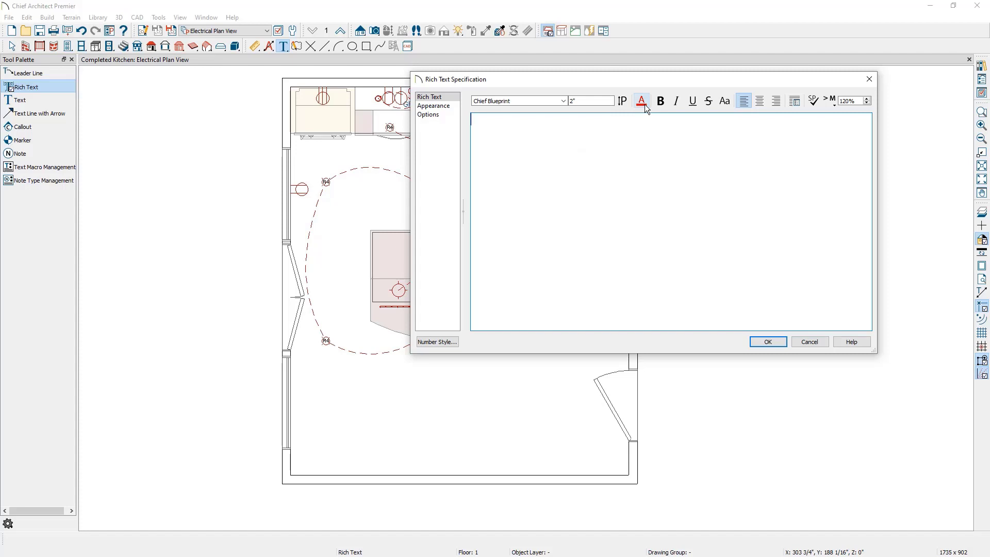
type("Under cabinet strip light on same switch as pendant light")
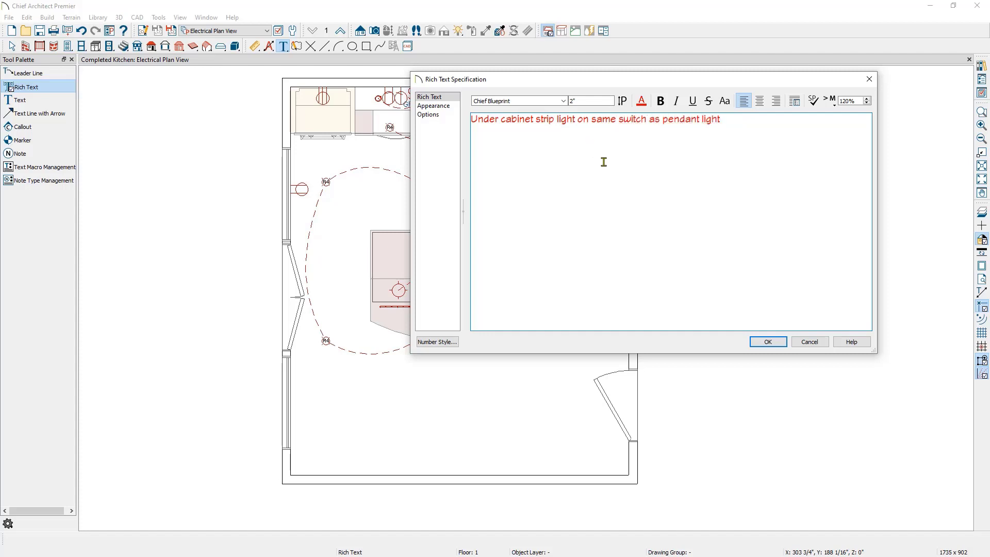
left_click(765, 343)
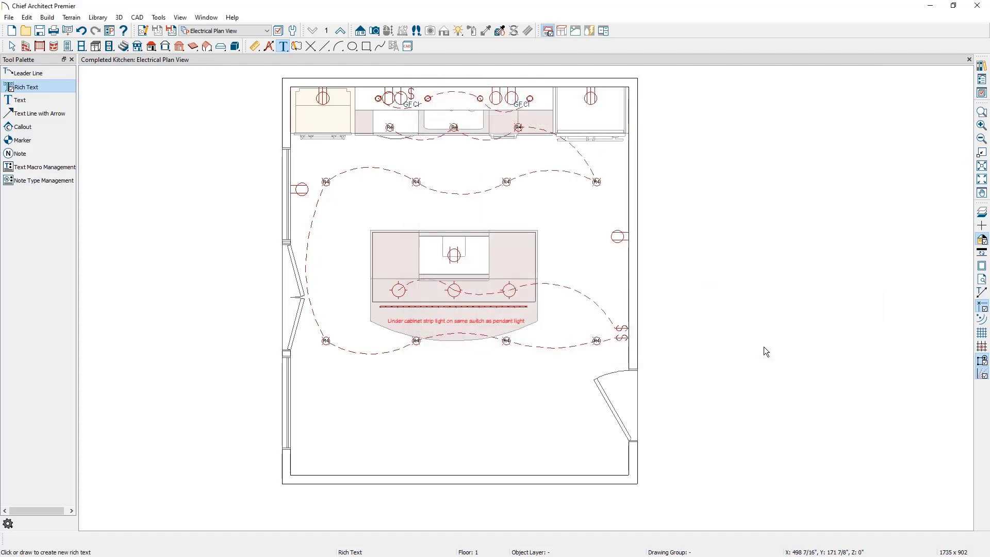
key("space")
Select the new strip light note on the island to check which layer it is on
scroll(487, 324, "up", 1)
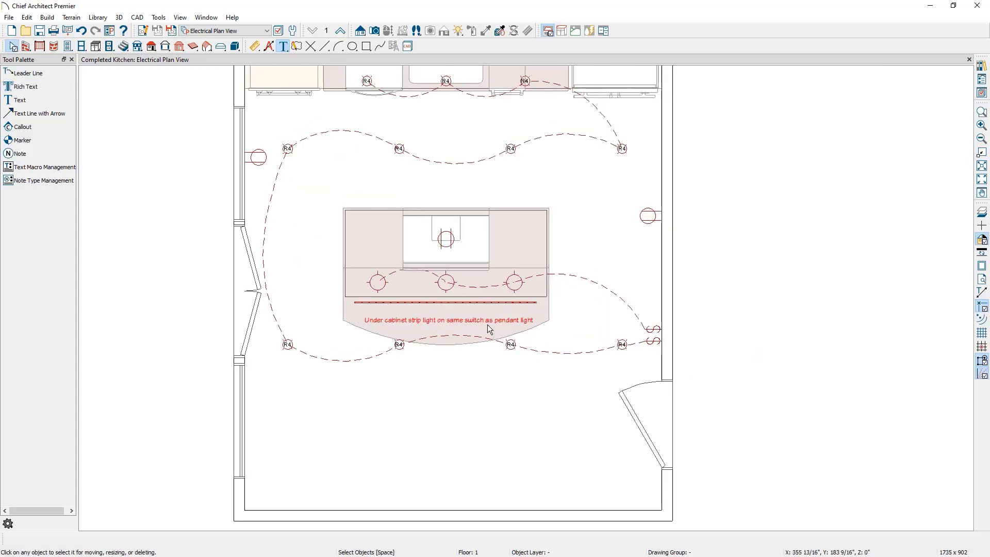
scroll(487, 324, "up", 1)
left_click(488, 322)
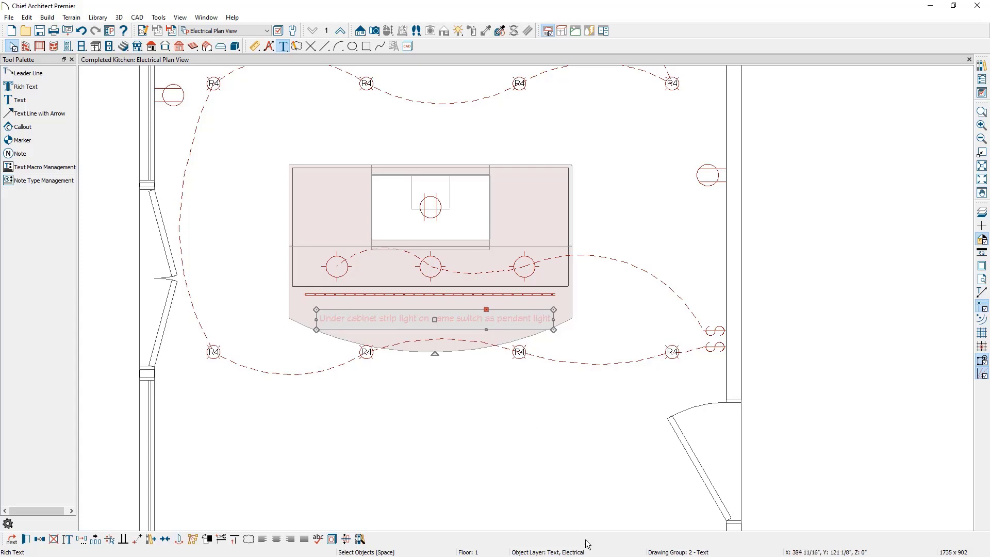
Switch to the Kitchen and Bath Plan View and add the rich text note "Island seating height: 42"" on the island, checking its layer
left_click(243, 32)
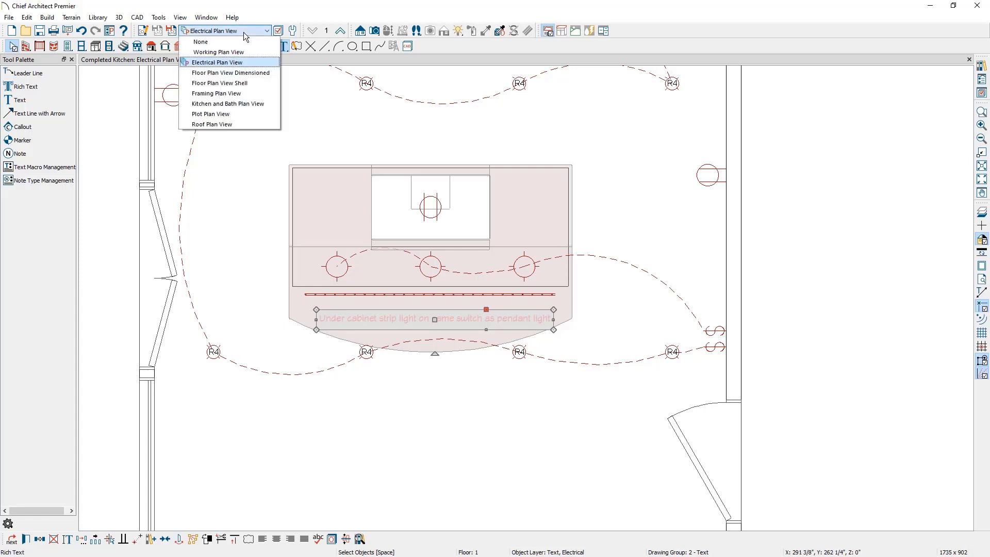
left_click(259, 104)
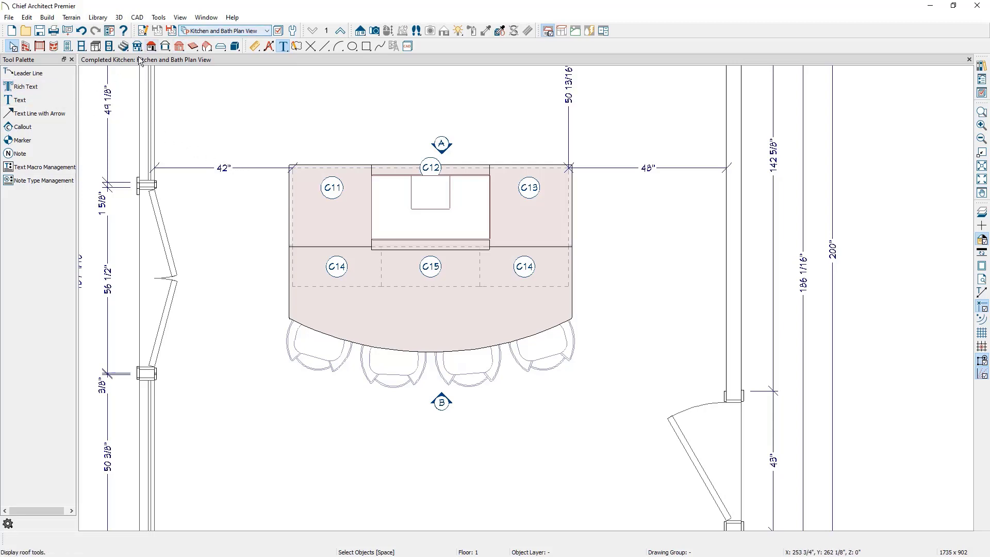
left_click(68, 90)
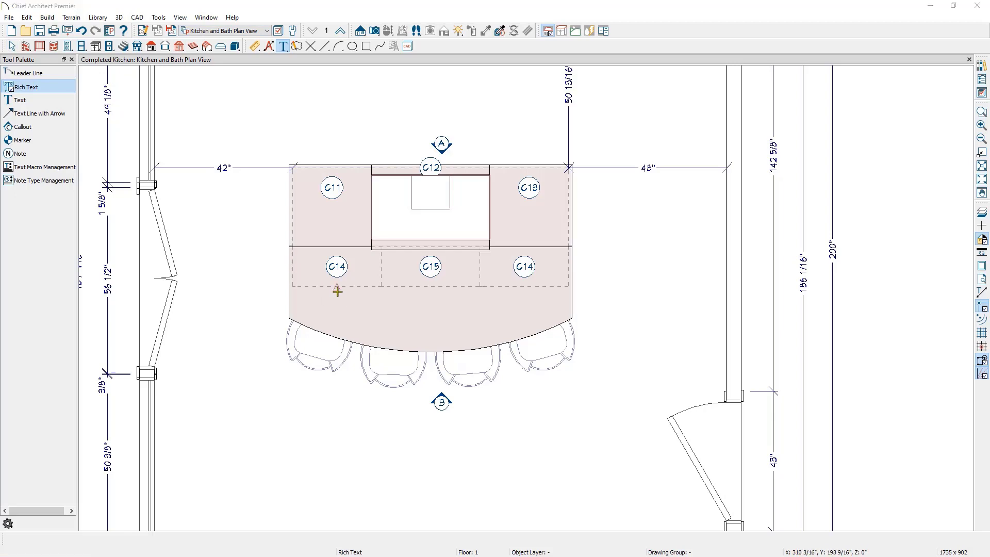
left_click(337, 291)
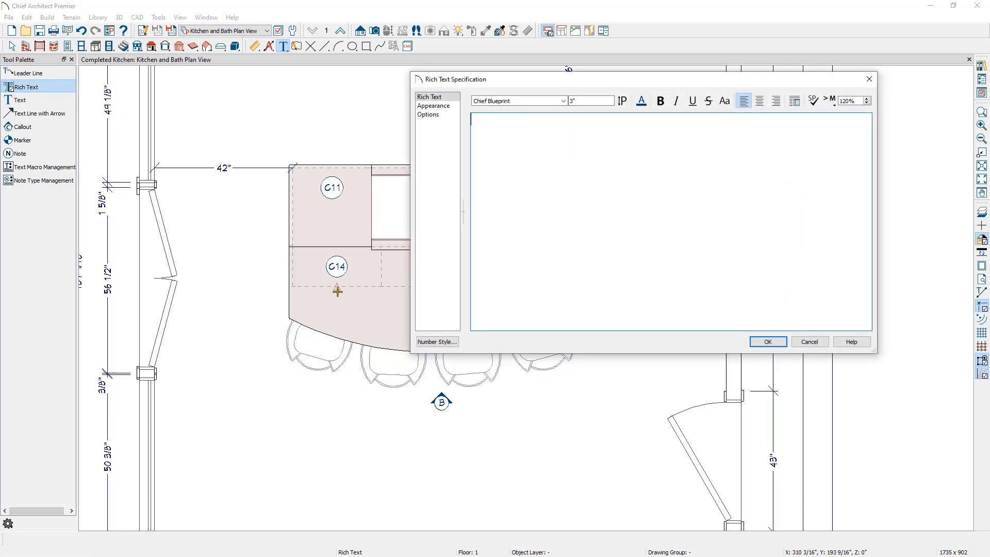
type("Island seating height: 42")
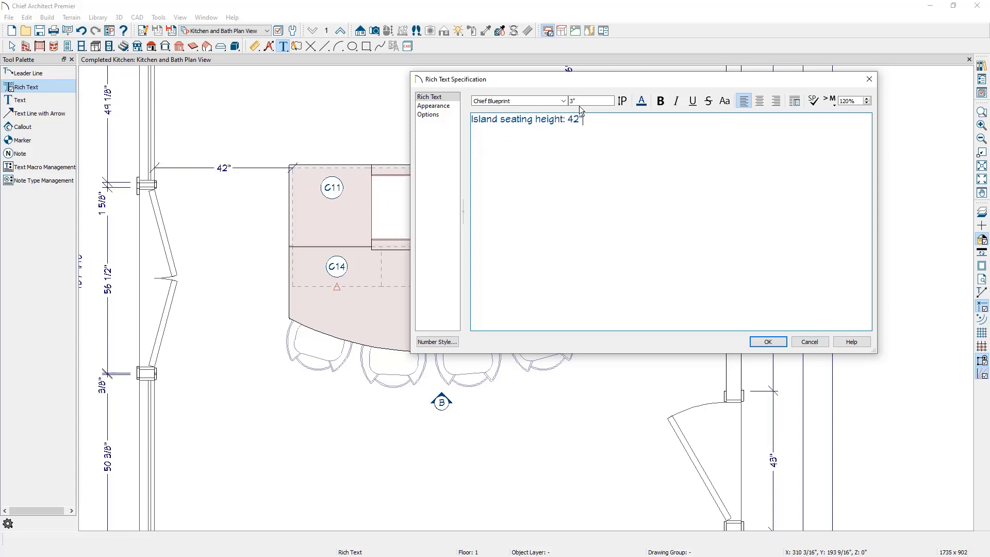
left_click(434, 106)
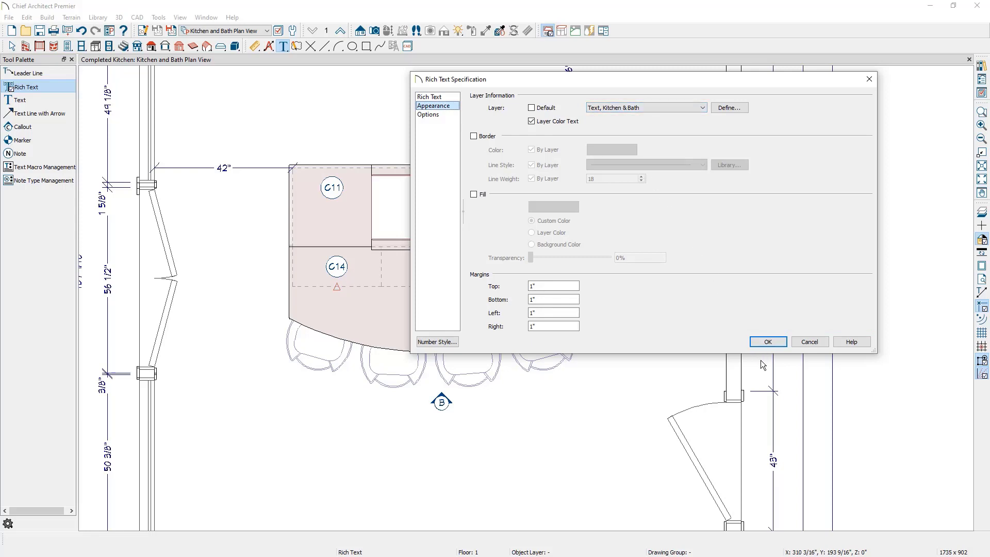
left_click(767, 342)
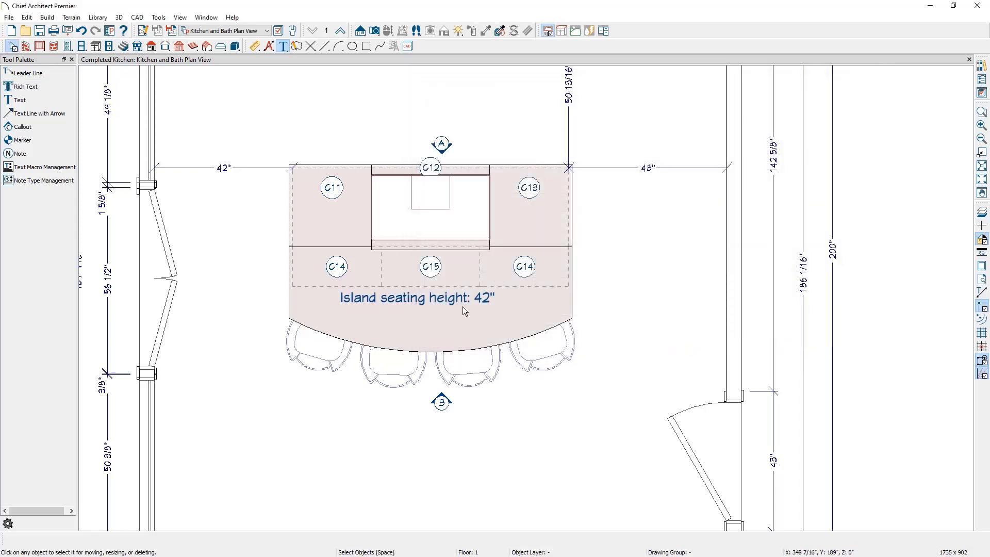
Start a regular text object beside the plan and compare its saved and custom text style options, discarding the text
scroll(459, 307, "down", 3)
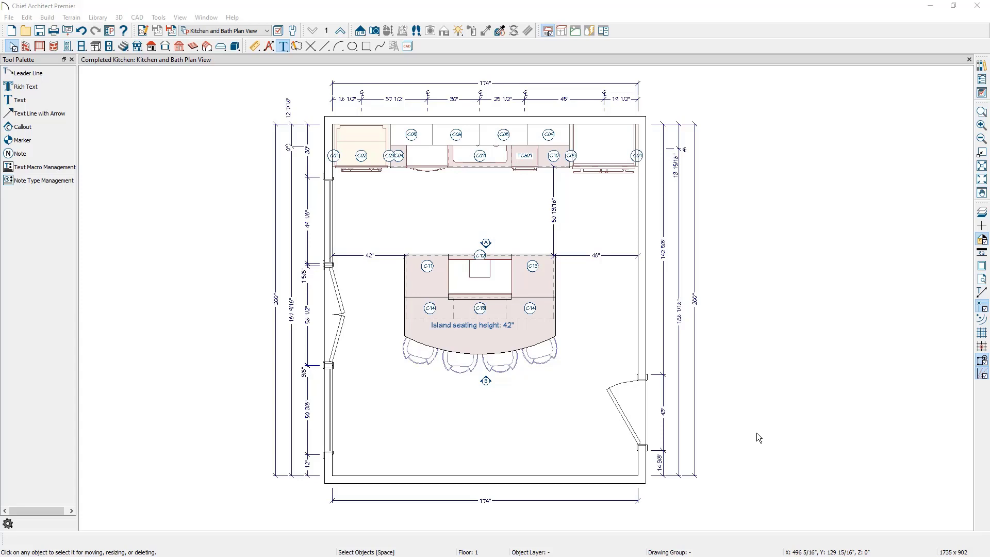
left_click(70, 101)
left_click(70, 101)
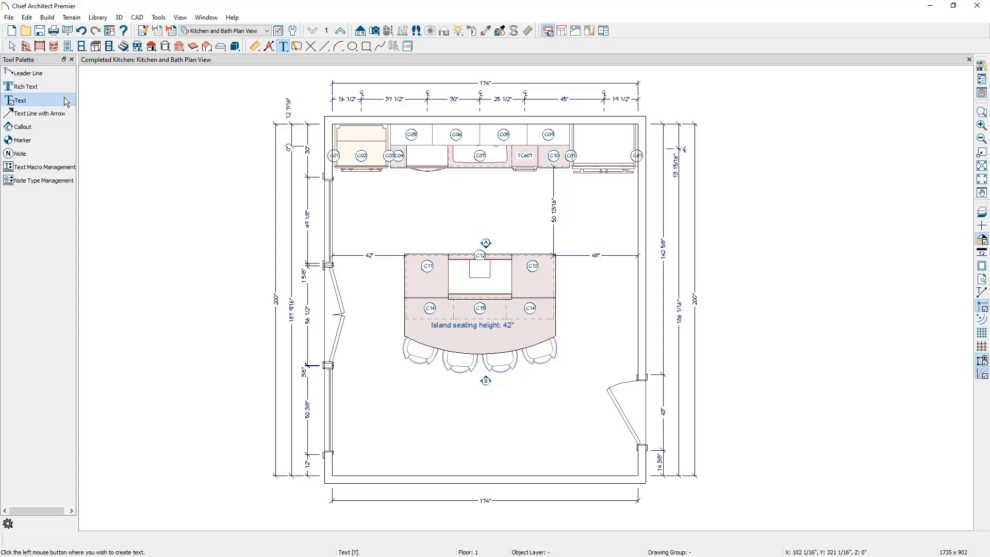
left_click(129, 224)
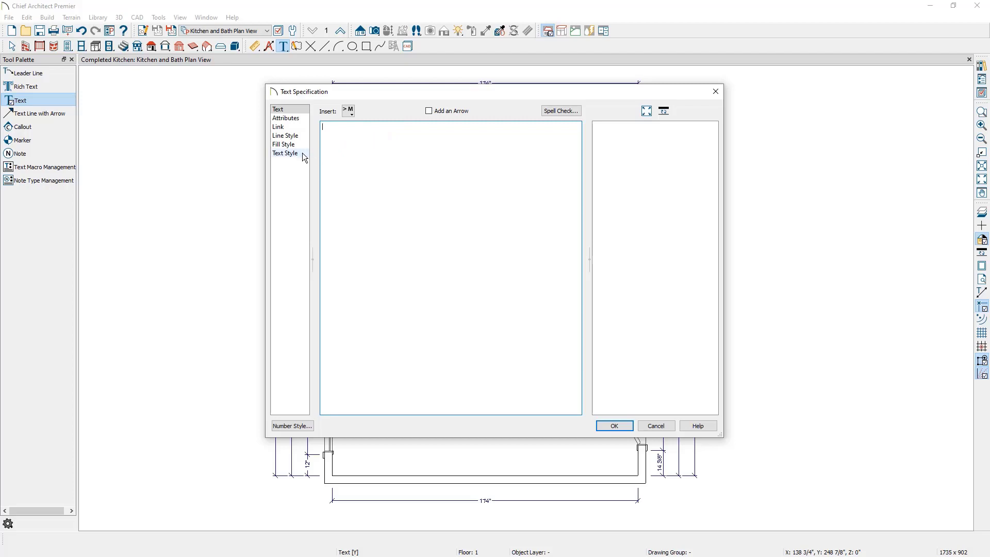
left_click(286, 153)
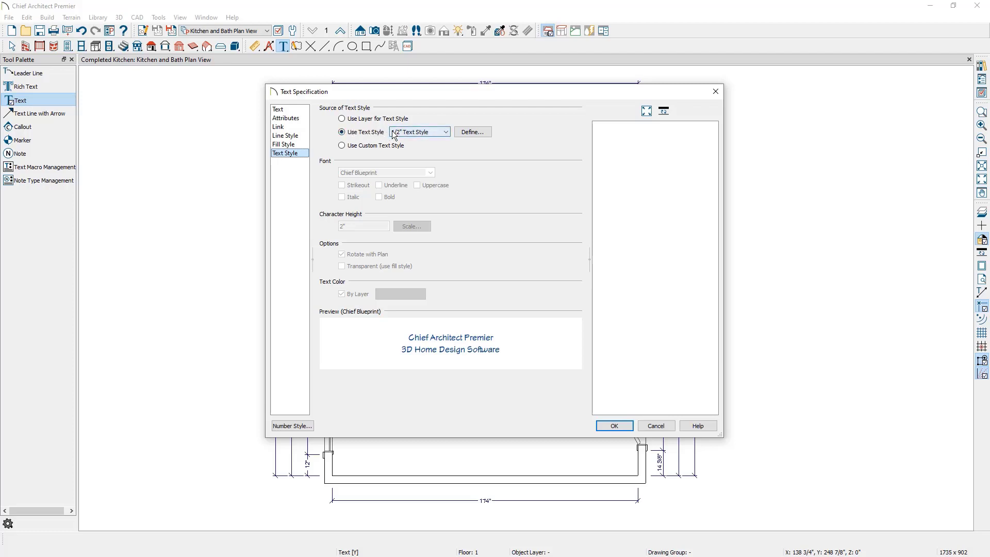
left_click(366, 147)
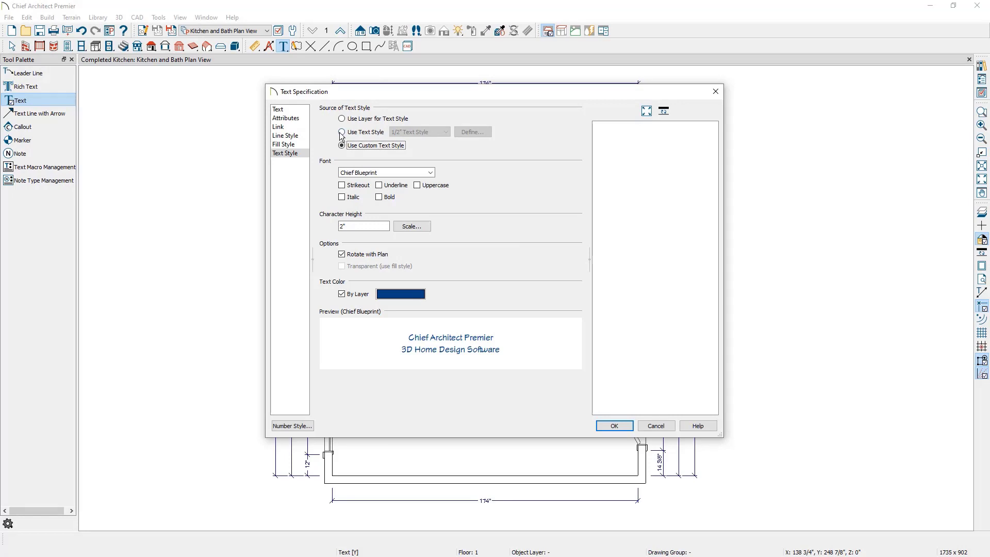
left_click(341, 132)
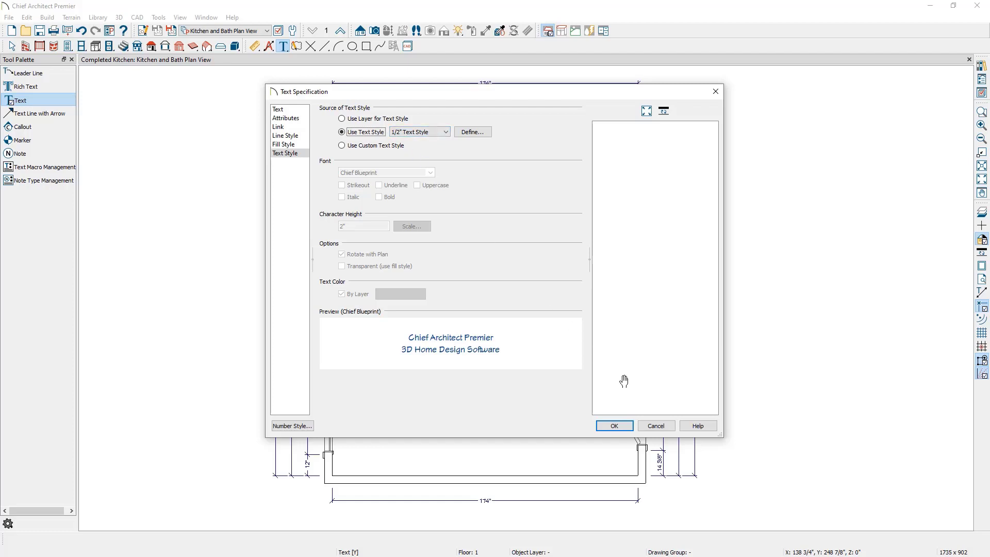
left_click(654, 426)
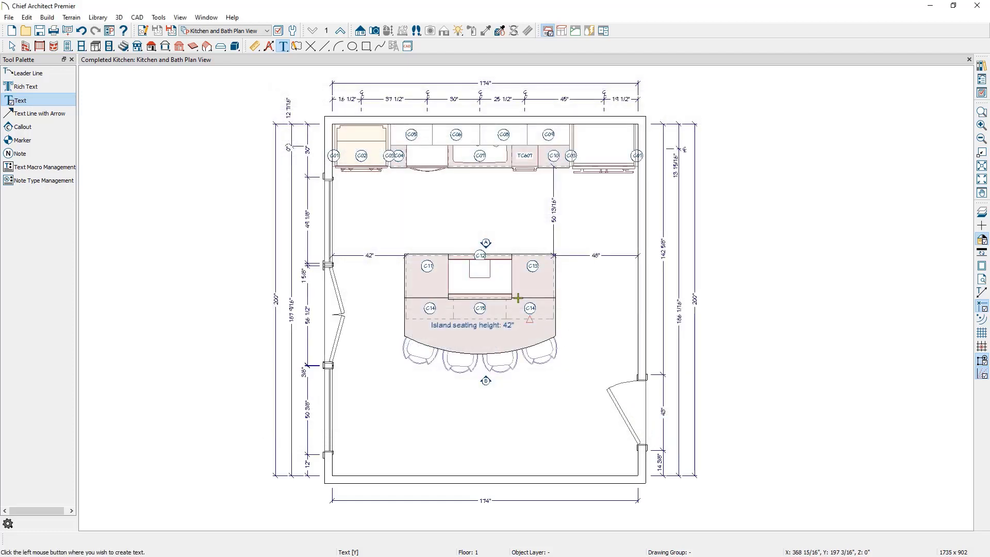
Review the font and character height of the 1/2" Text Style in the saved text style defaults without changing it
left_click(293, 31)
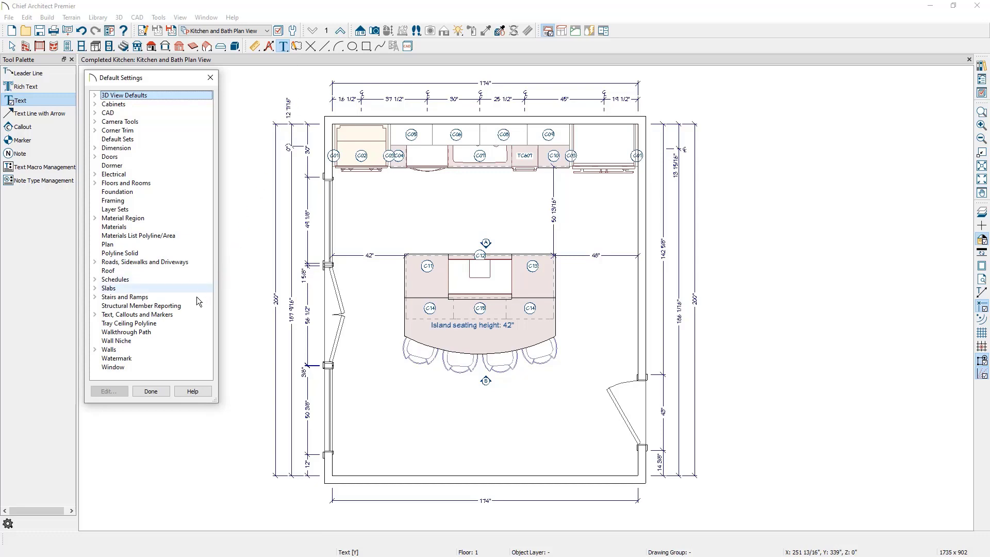
left_click(95, 314)
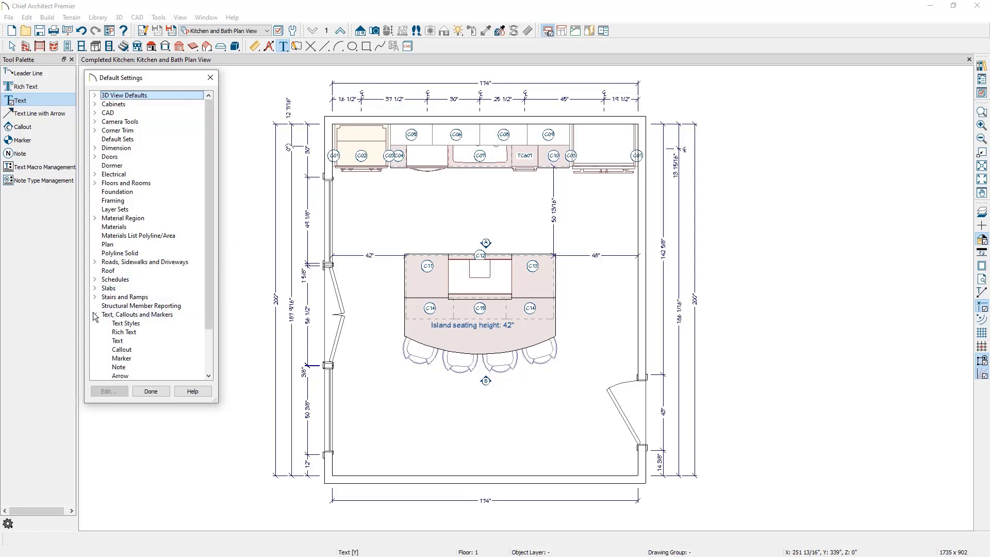
double_click(99, 321)
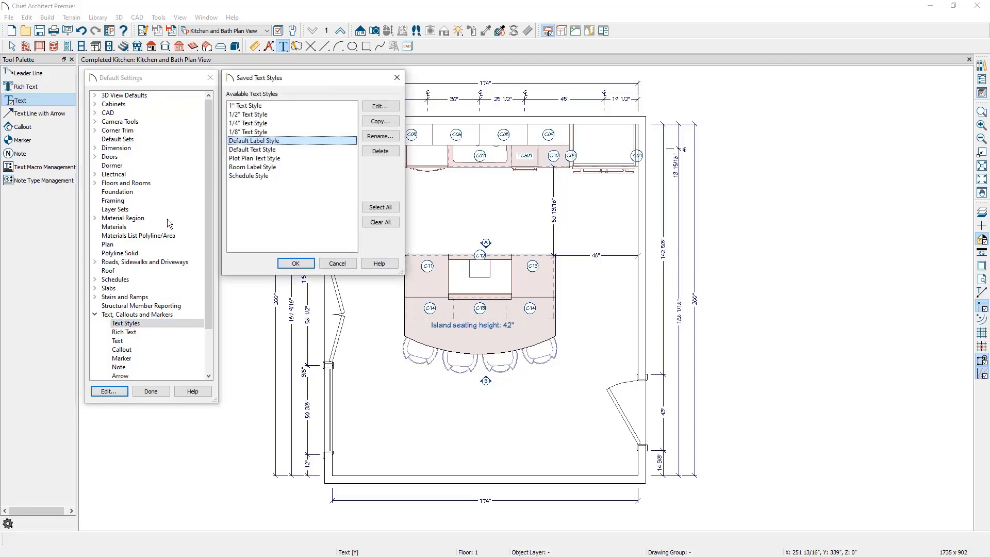
left_click(277, 117)
left_click(368, 106)
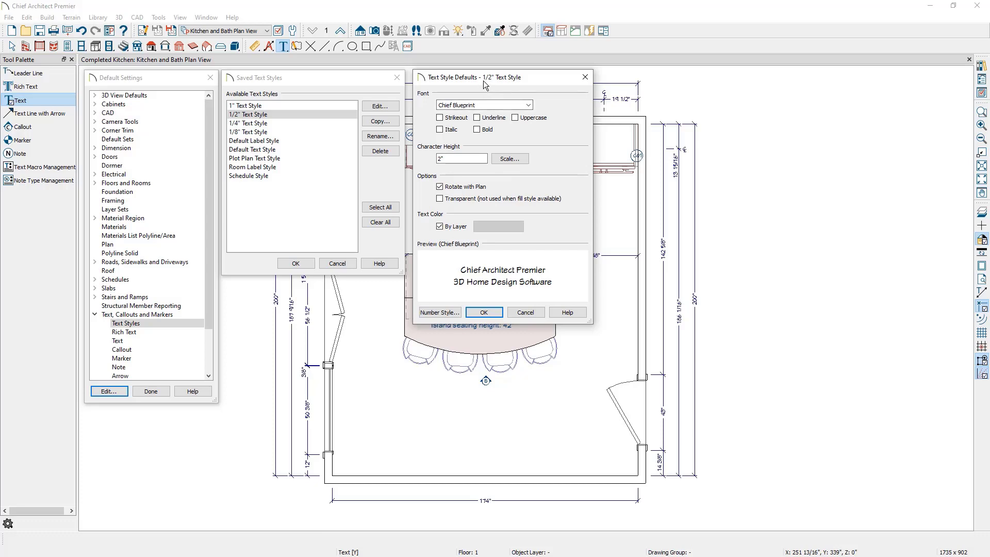
double_click(439, 158)
key("BackSpace")
type("2\"")
left_click(524, 312)
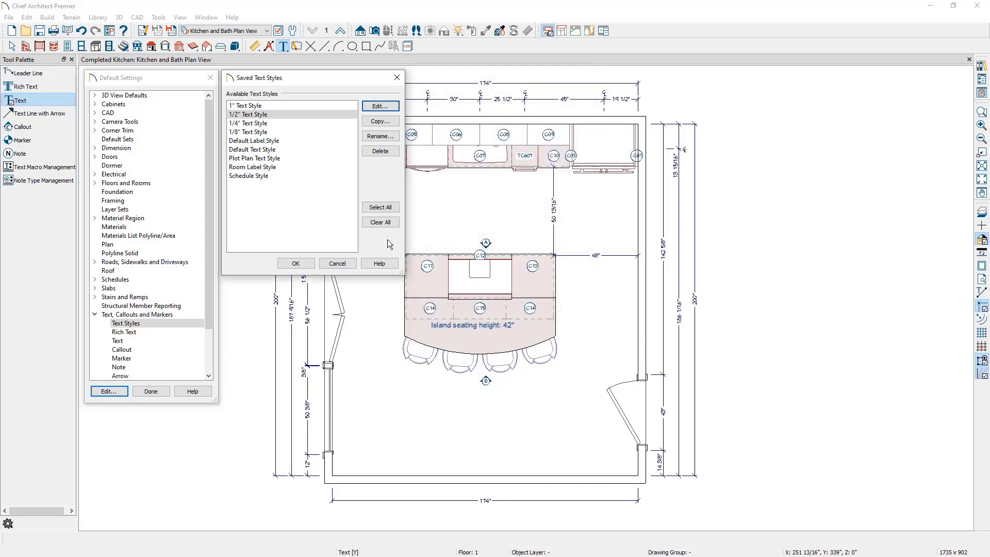
Review the Plot Plan Text Style's character height and print size calculation, leaving the saved text styles unchanged
left_click(301, 158)
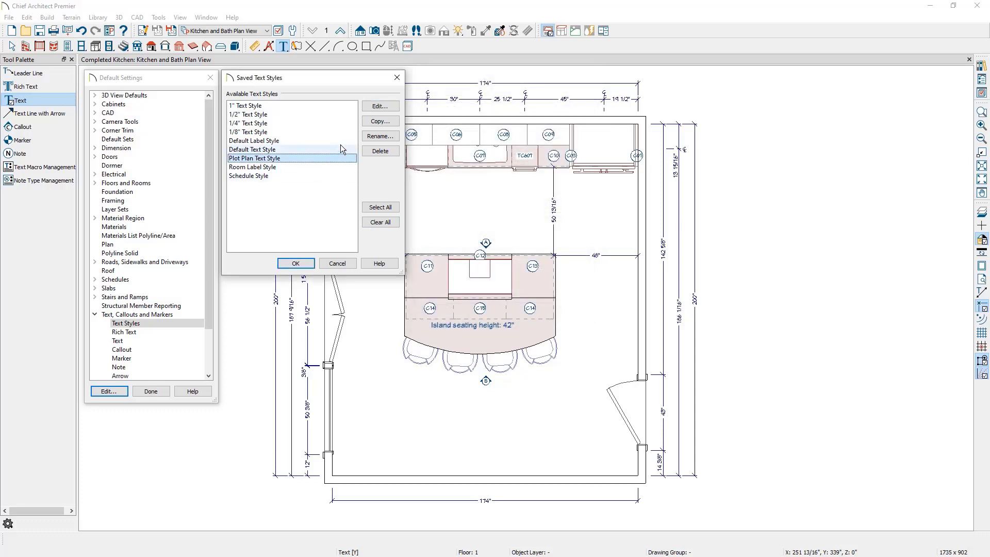
left_click(379, 109)
left_click(449, 157)
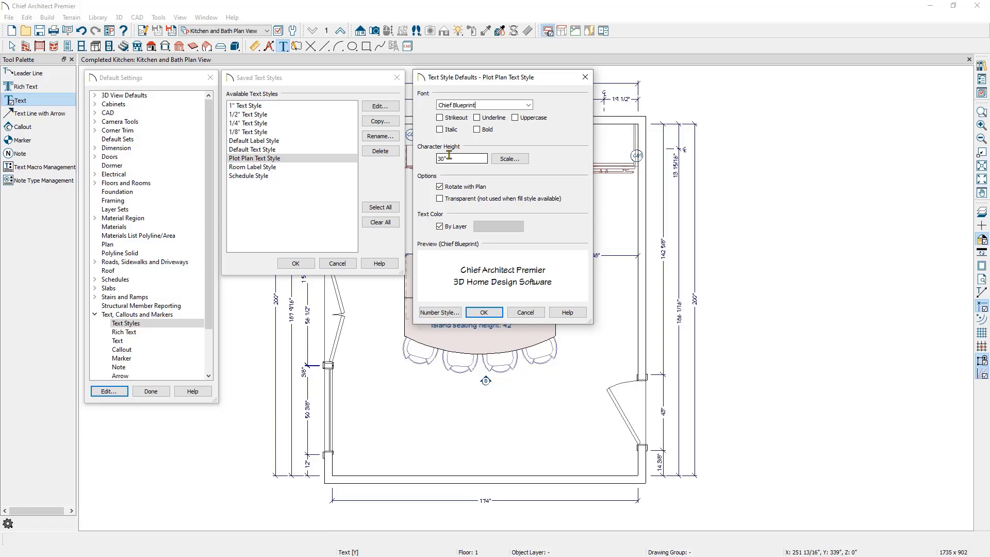
left_click(502, 160)
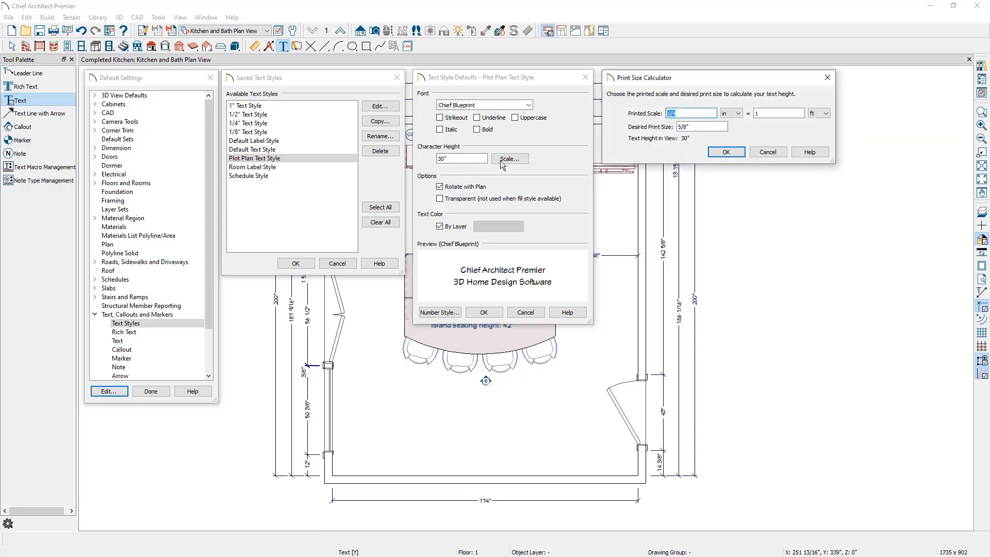
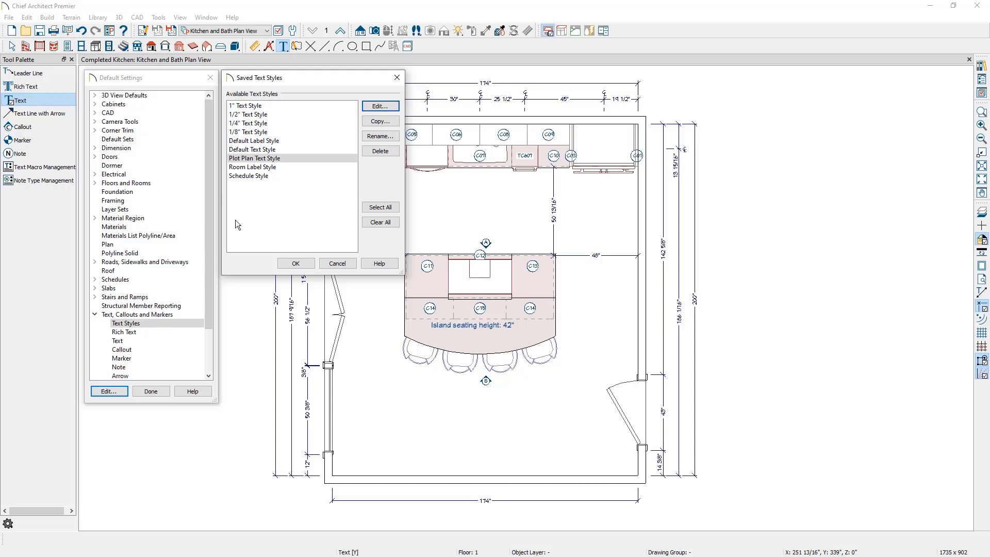
left_click(333, 263)
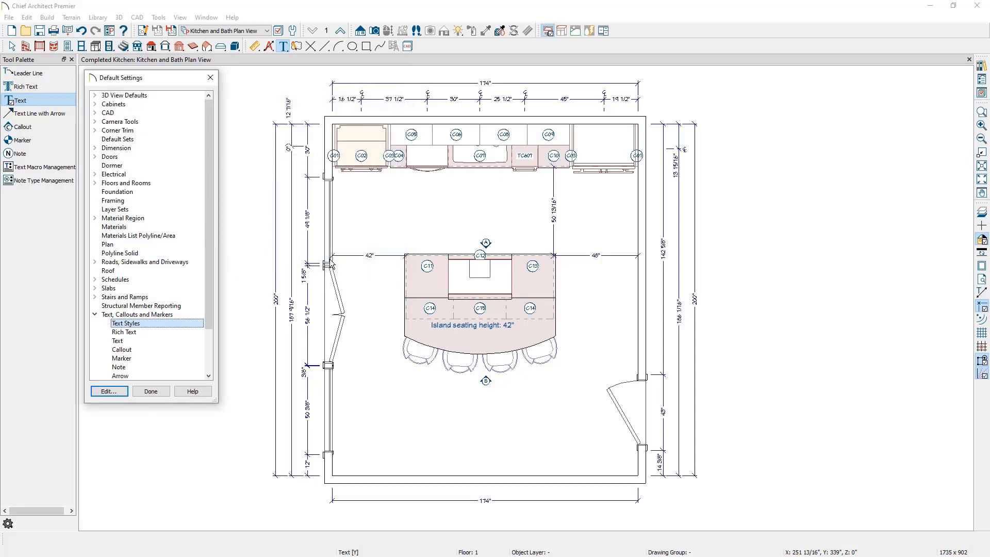
Review which text style the Kitchen and Bath Text Defaults use, leaving the defaults unchanged
double_click(155, 342)
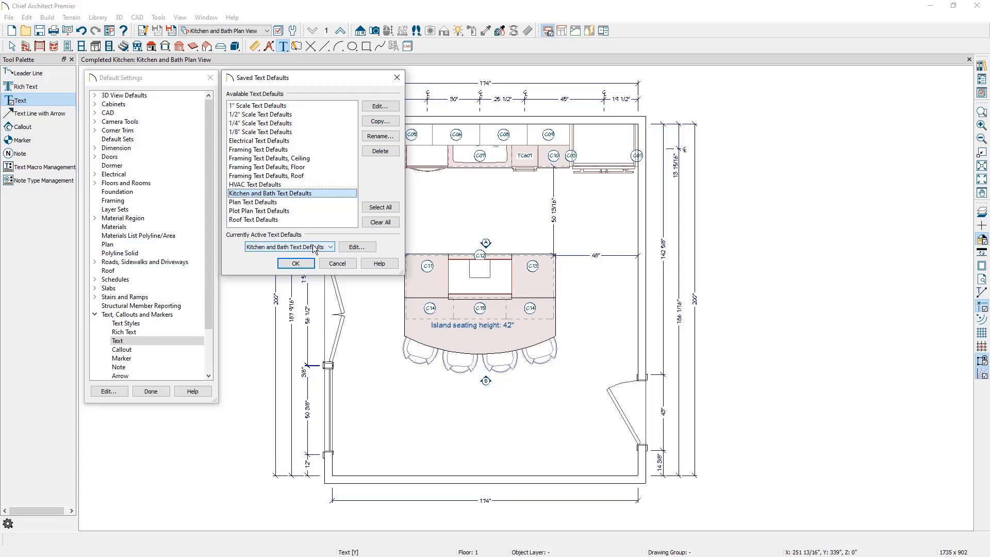
left_click(355, 247)
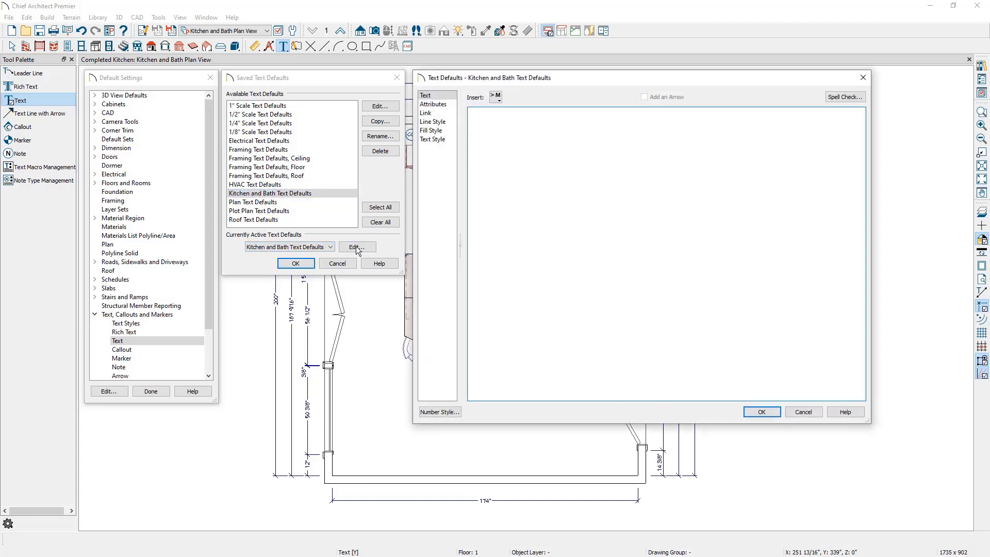
left_click(433, 139)
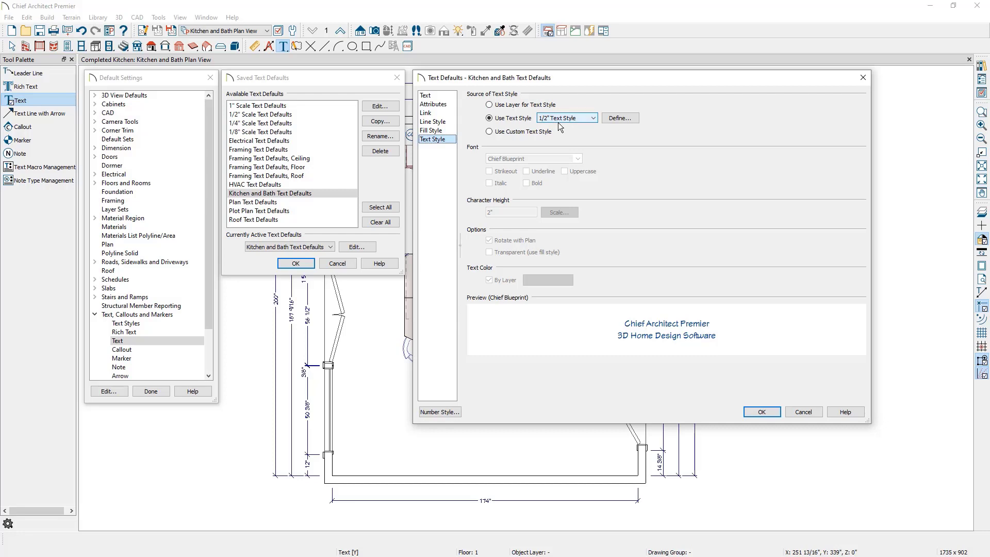
left_click(802, 412)
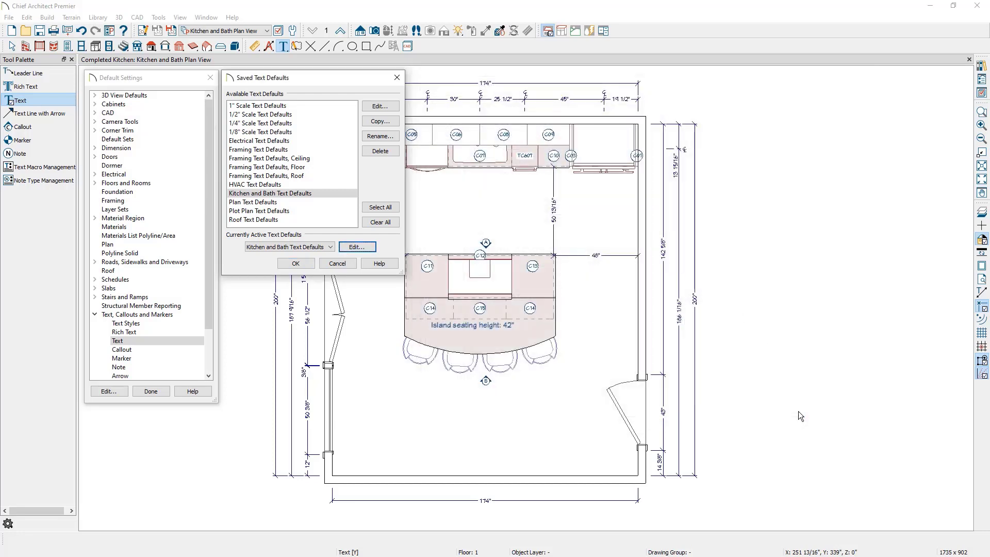
Review the text style assigned in the Plot Plan Text Defaults, reselect Kitchen and Bath Text Defaults and close the default settings without saving changes
left_click(314, 247)
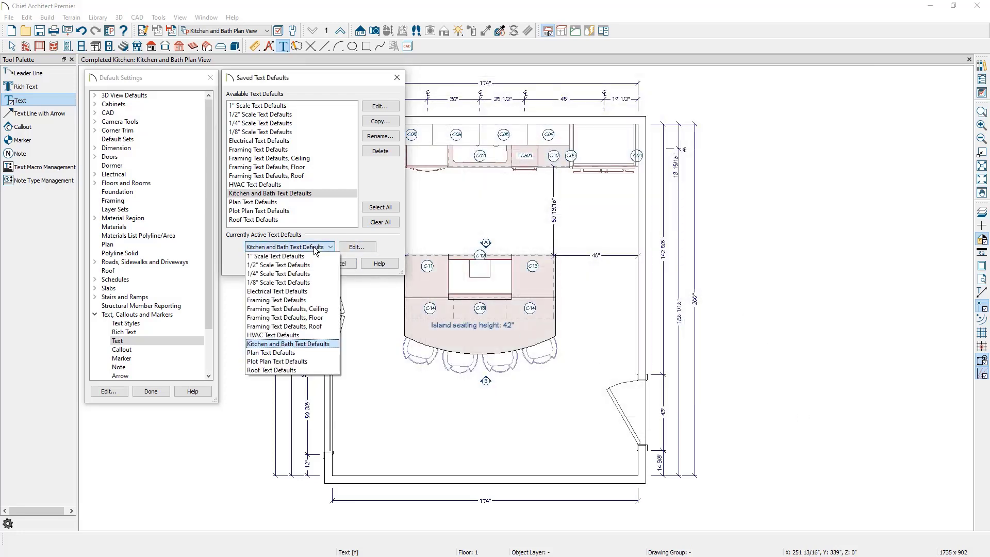
left_click(303, 361)
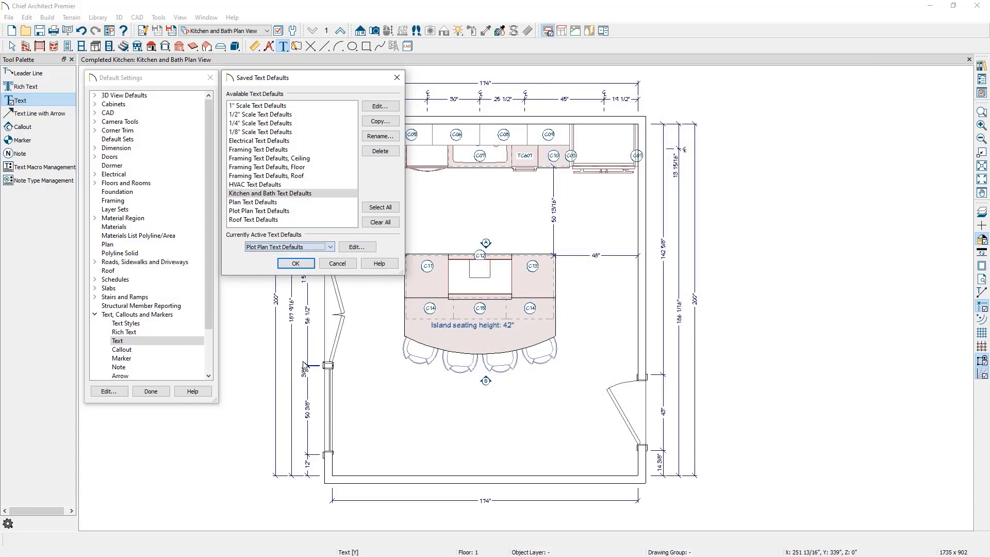
left_click(360, 248)
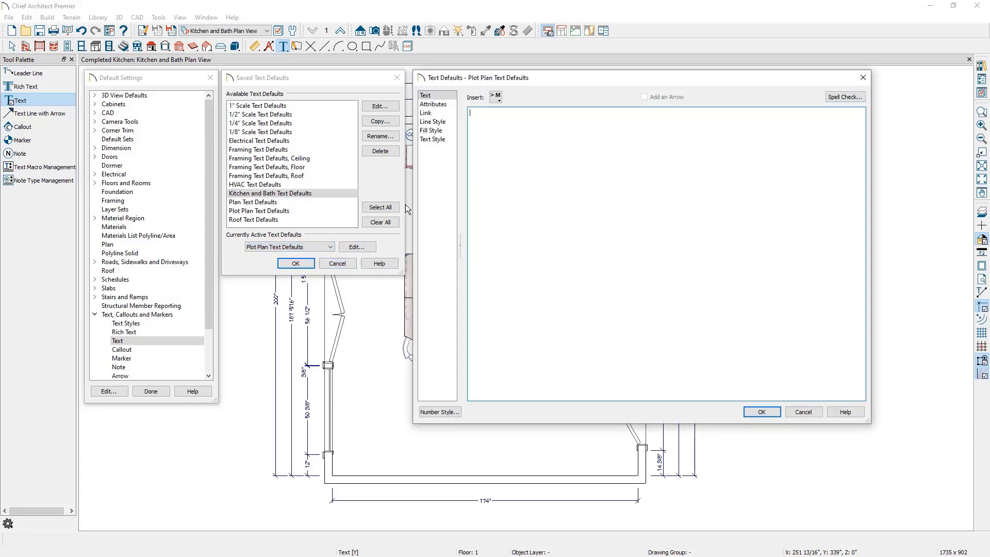
left_click(437, 142)
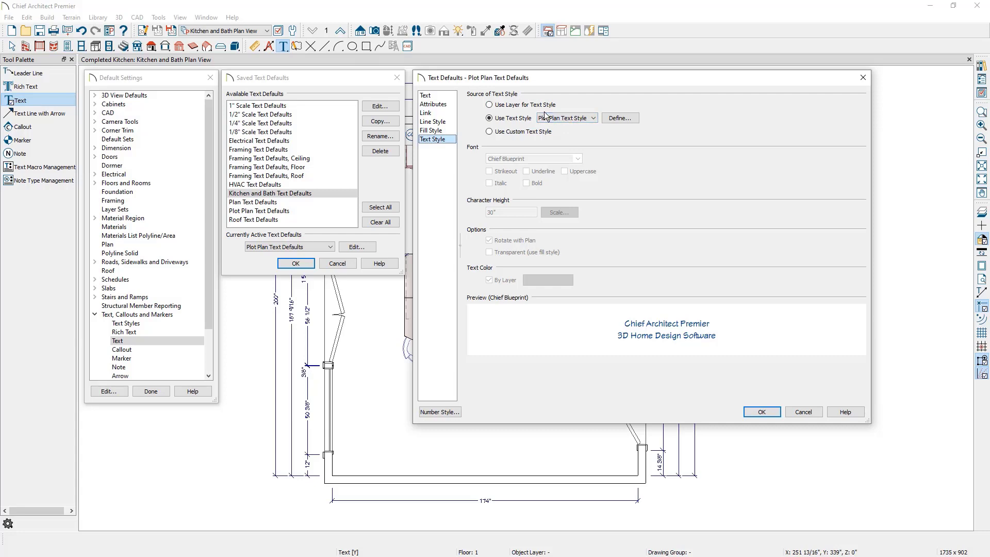
left_click(796, 411)
left_click(305, 247)
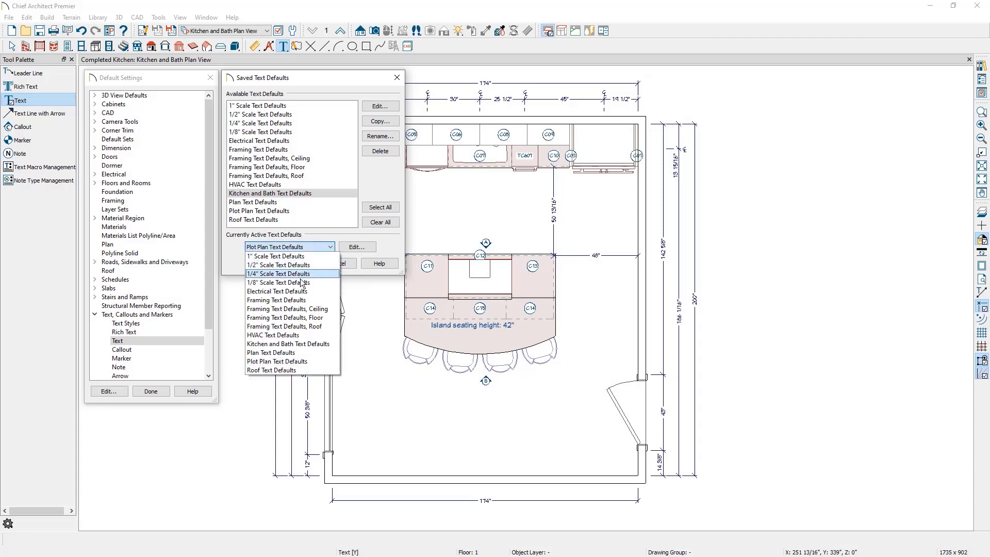
left_click(302, 343)
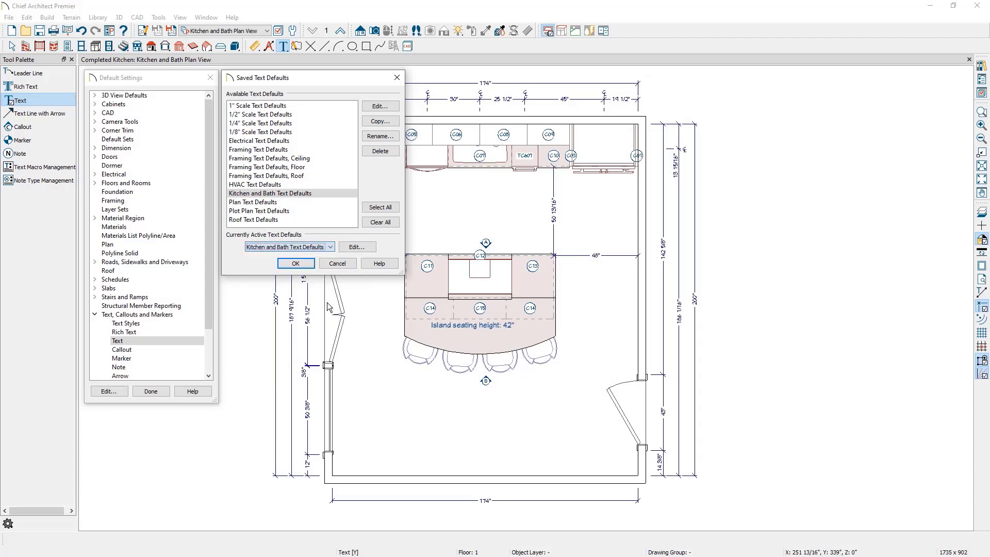
left_click(343, 265)
left_click(149, 391)
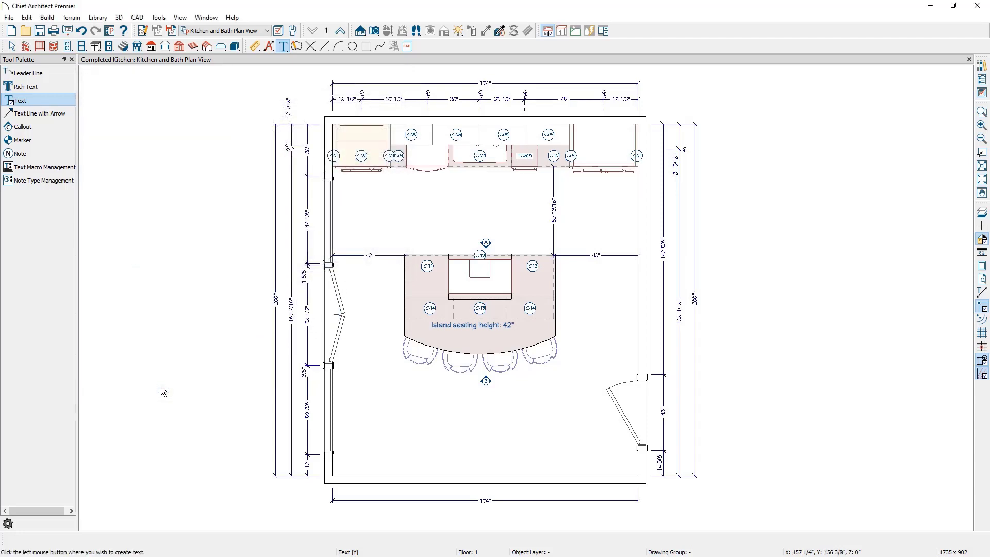
Compare the default sets noted below the plan by switching to the Plot Plan View and back to the Kitchen and Bath Plan View
scroll(238, 387, "down", 5)
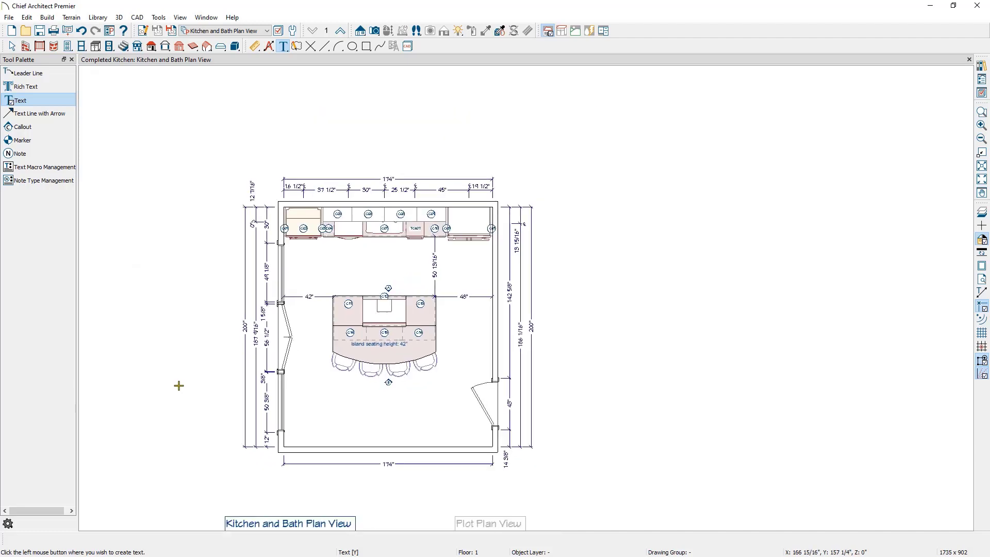
middle_click_drag(237, 291, 259, 275)
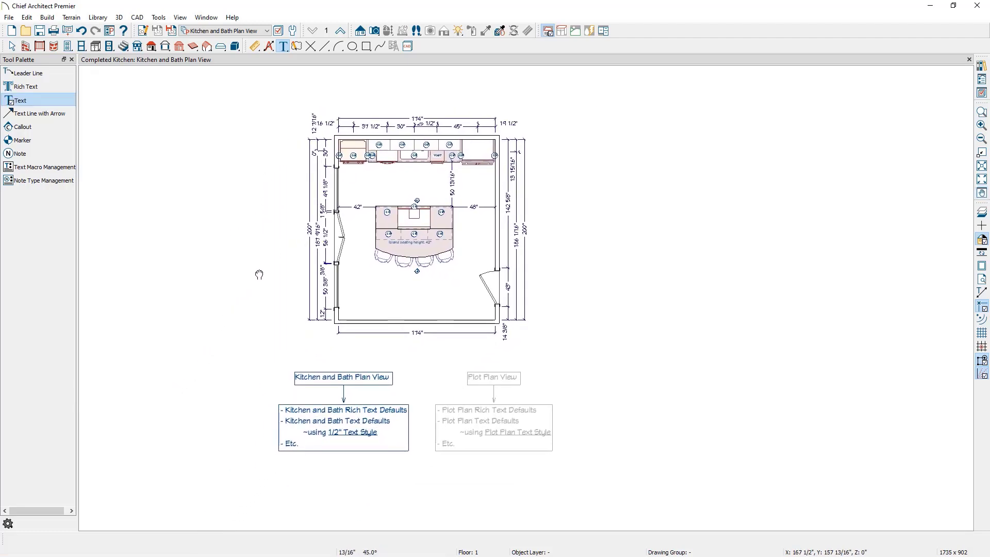
key("space")
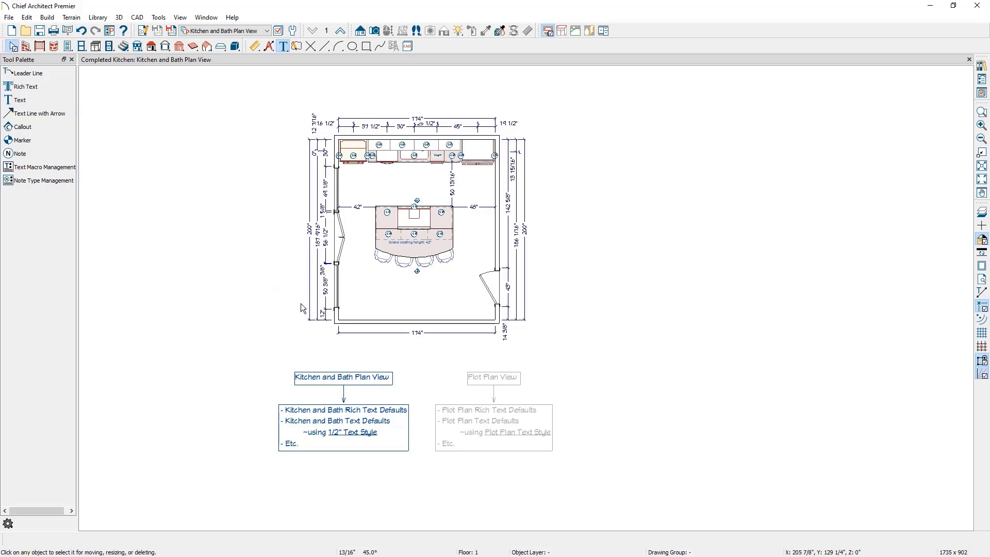
scroll(396, 343, "up", 1)
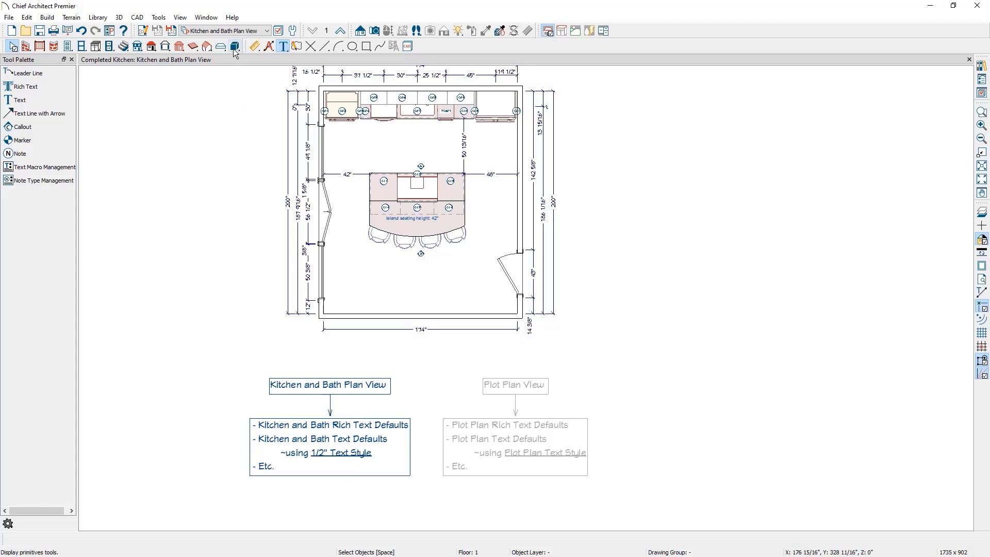
left_click(238, 32)
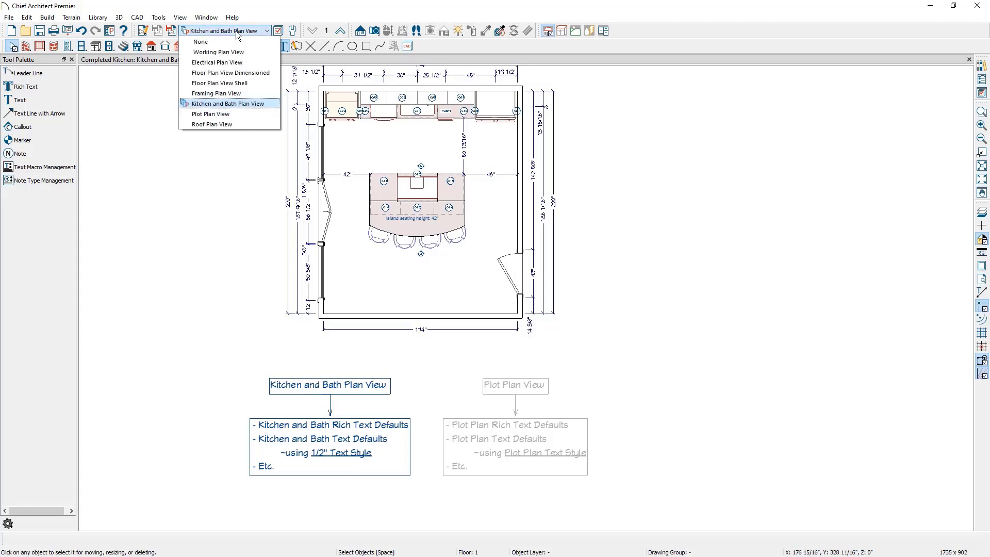
left_click(231, 113)
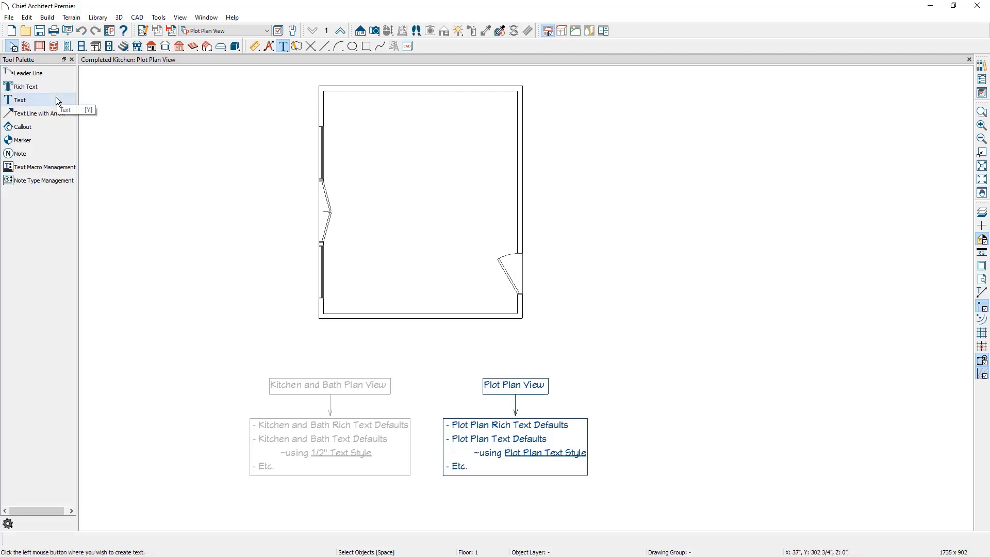
left_click(221, 30)
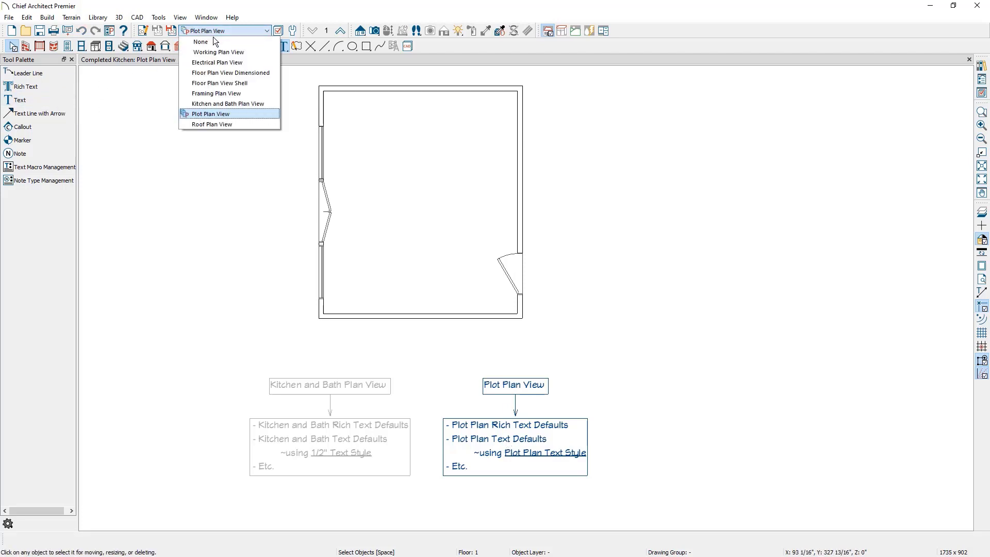
left_click(227, 103)
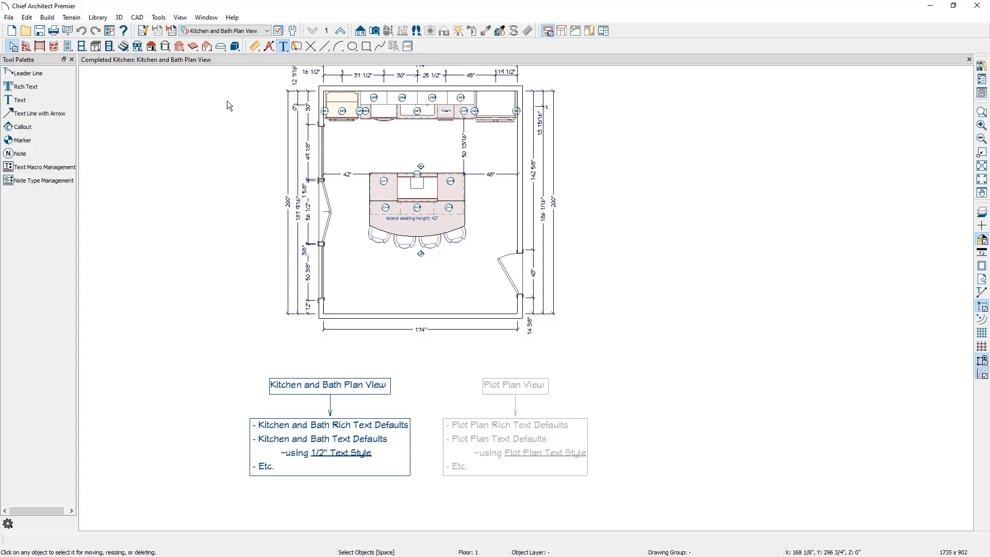
Place a regular text object in the open floor area below the island reading "Layers controlling text styles"
left_click(66, 98)
scroll(380, 283, "up", 5)
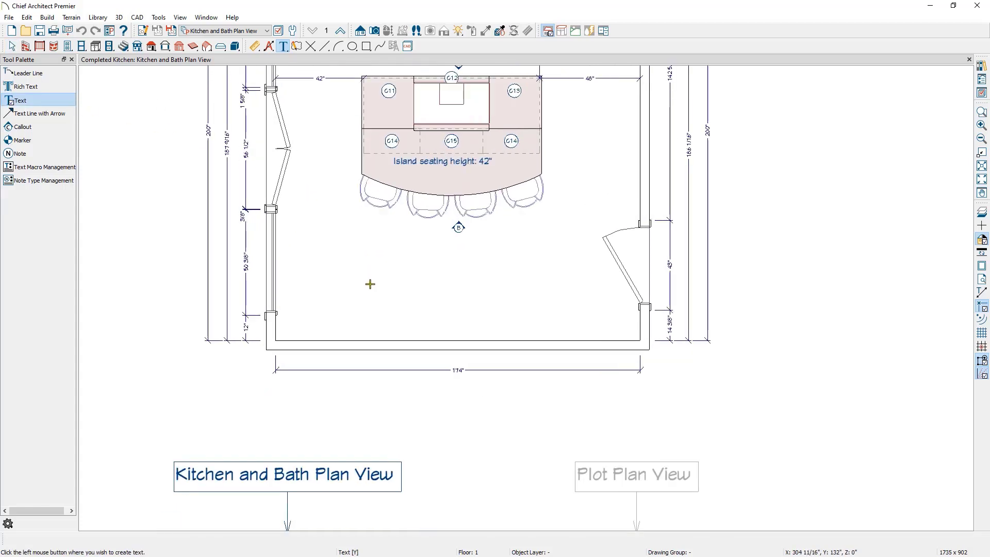
left_click(345, 275)
left_click(346, 275)
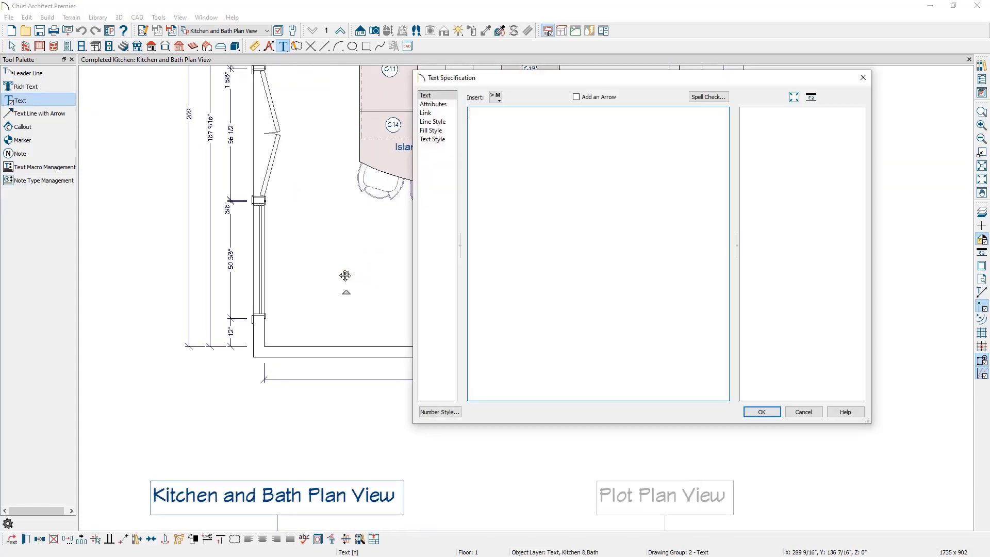
type("Layers control")
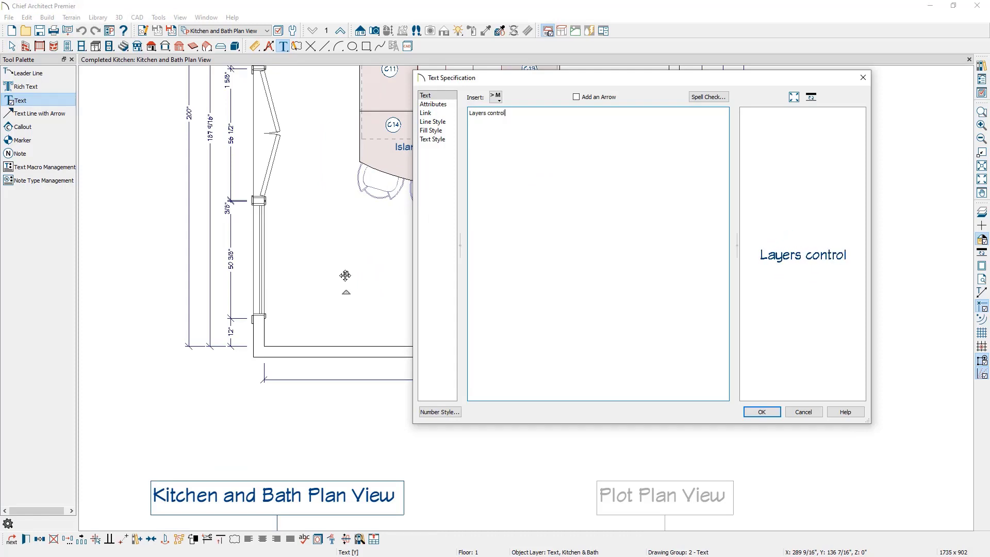
type("ling text styl")
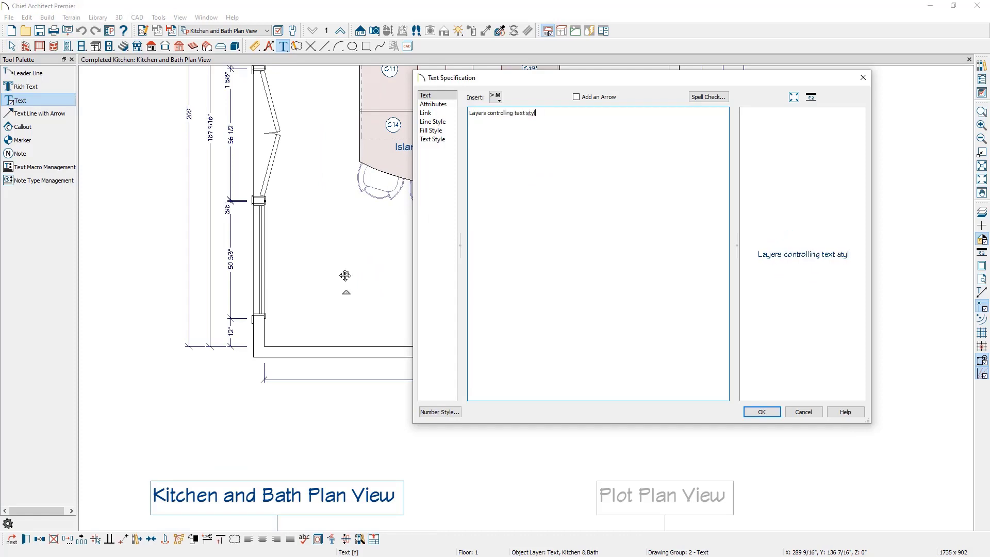
type("es")
Set the new text object's style source to Use Layer for Text Style and accept the text
left_click(441, 141)
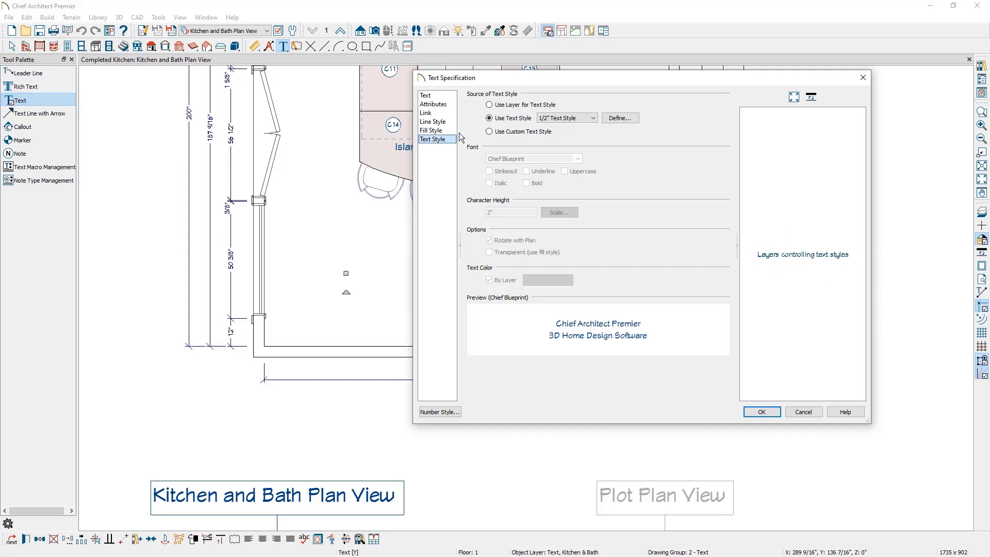
left_click(492, 105)
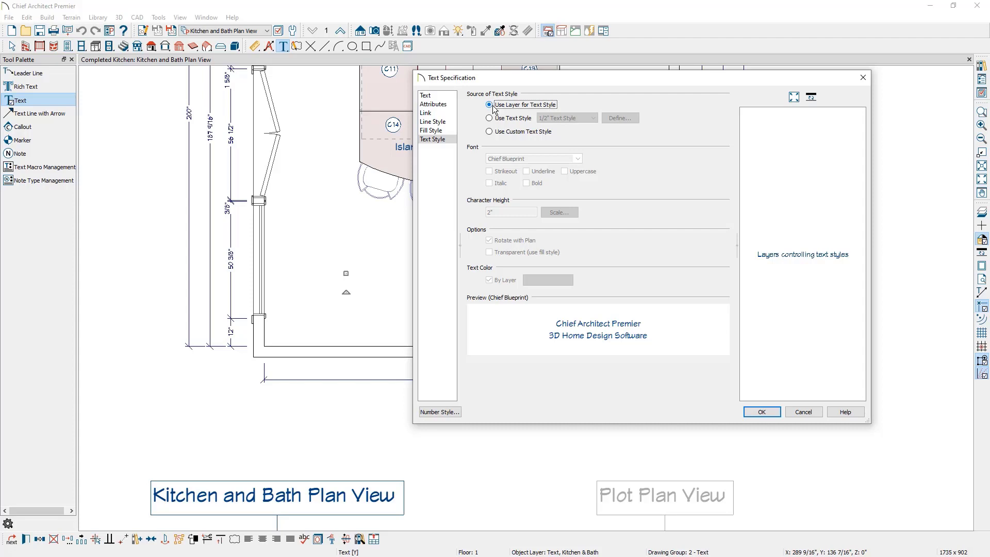
left_click(762, 412)
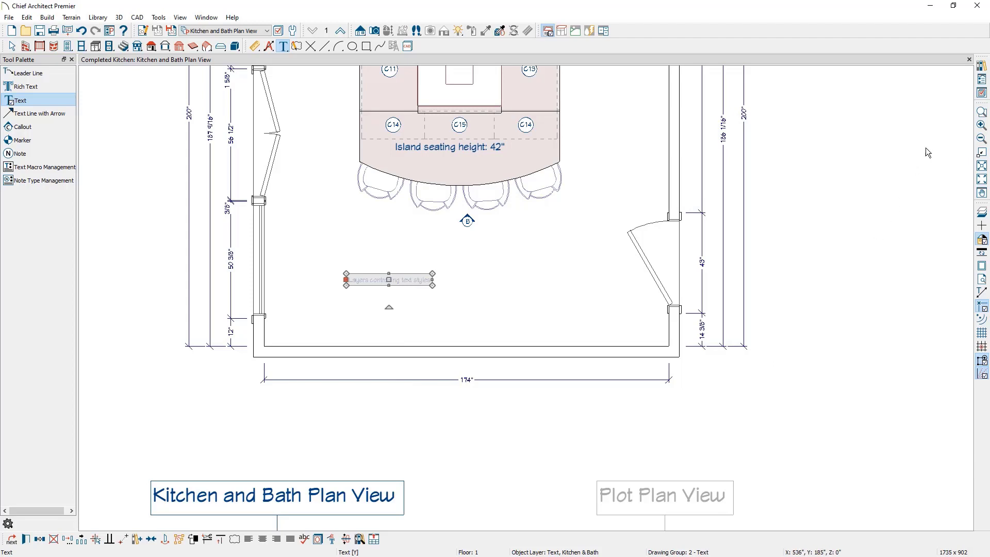
Show the active layer display options and assign the 1/8" Text Style to the "Text, Kitchen & Bath" layer
left_click(981, 96)
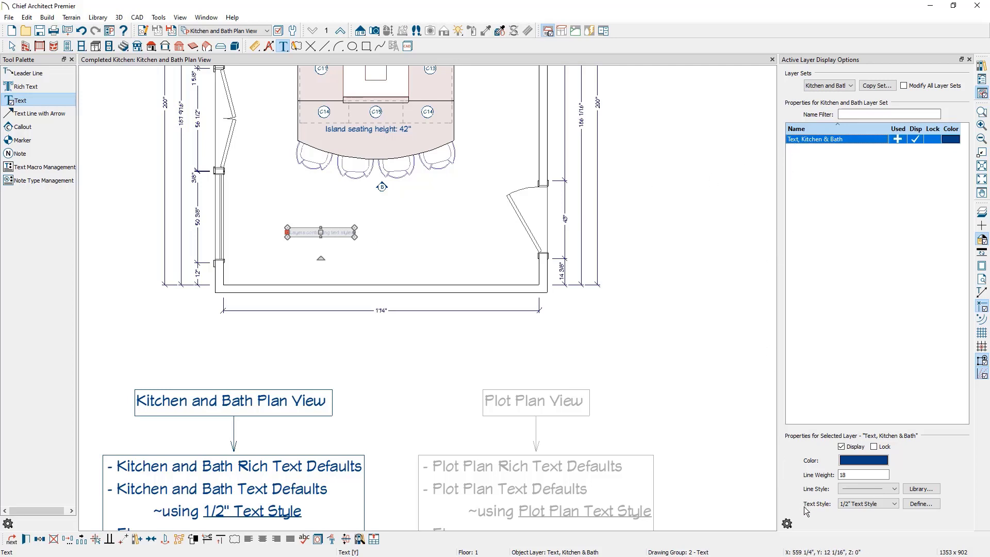
left_click(865, 504)
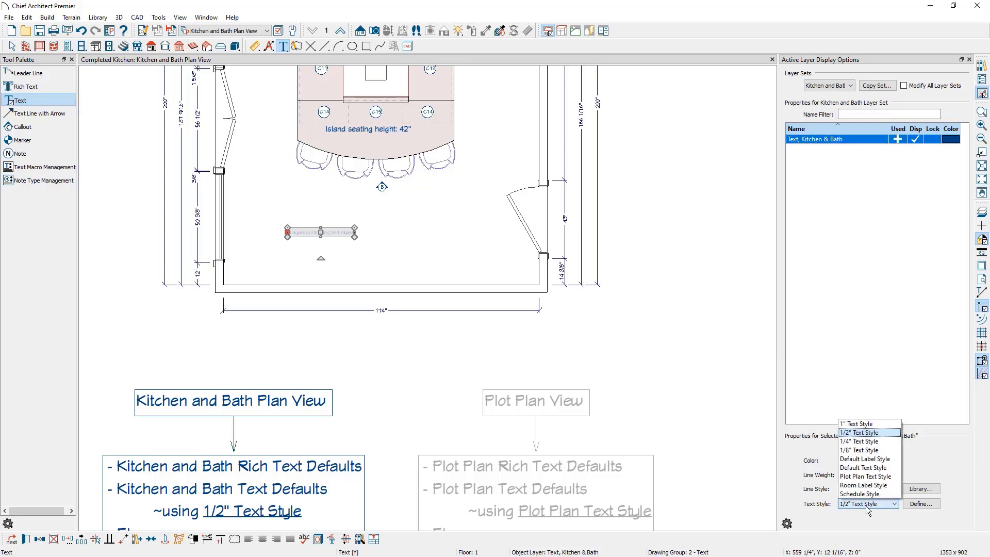
left_click(863, 451)
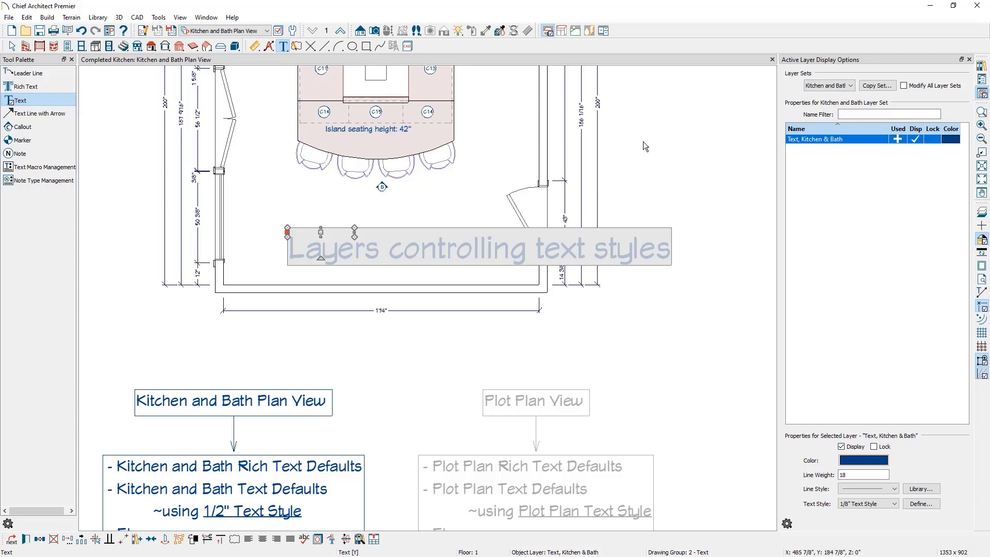
Create a wall elevation looking from above the island toward the sink wall, and close the elevation to return to its callout in plan
middle_click_drag(645, 147, 628, 305)
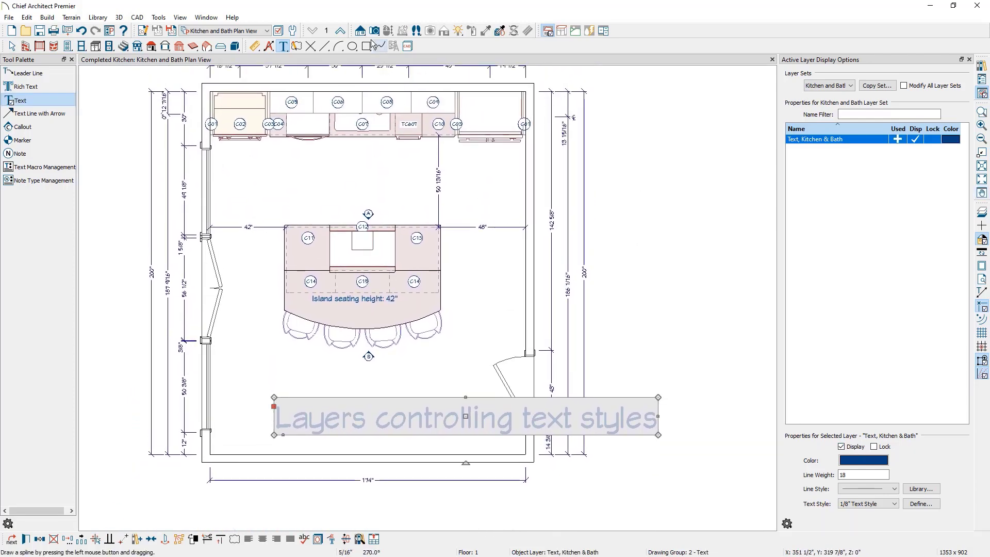
left_click(361, 31)
left_click(31, 100)
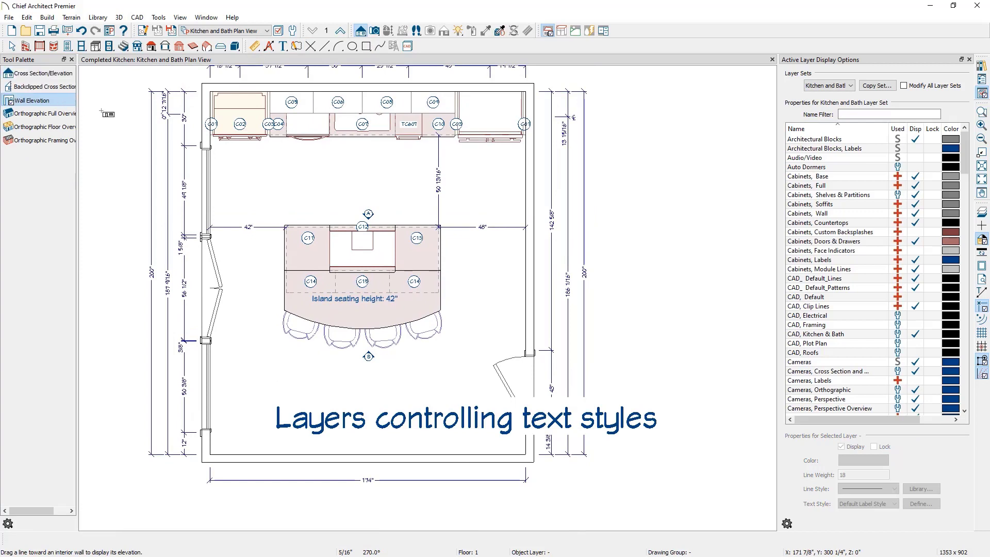
left_click_drag(401, 183, 402, 150)
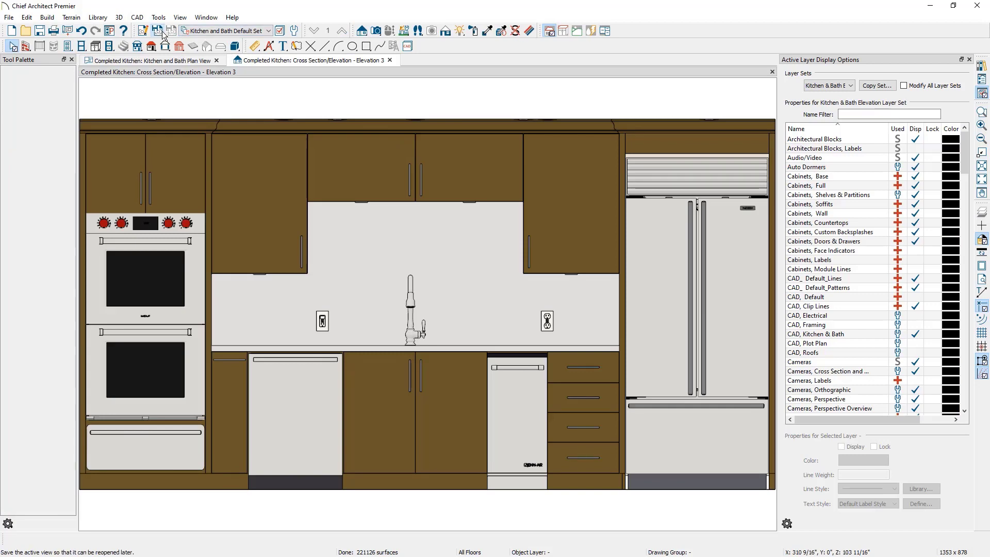
left_click(390, 61)
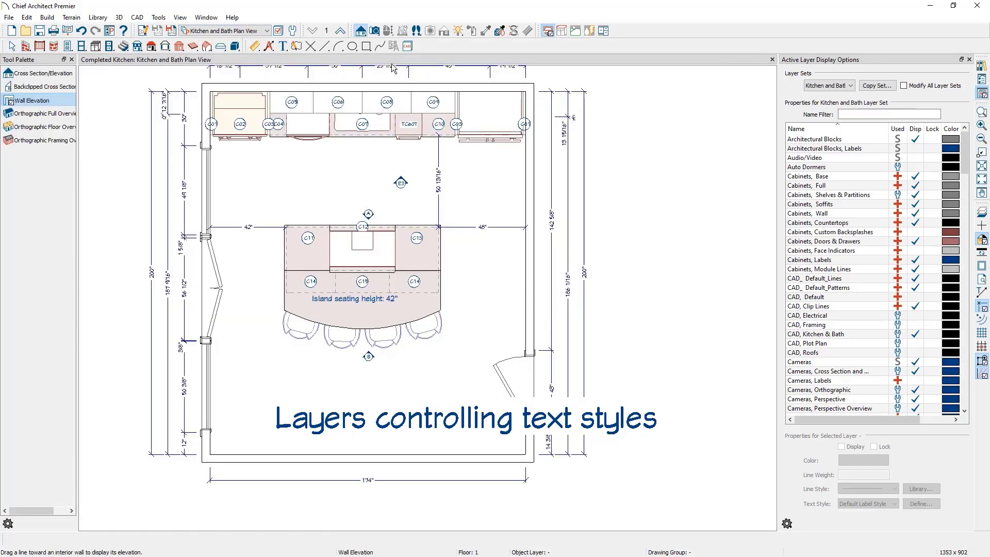
scroll(404, 187, "up", 3)
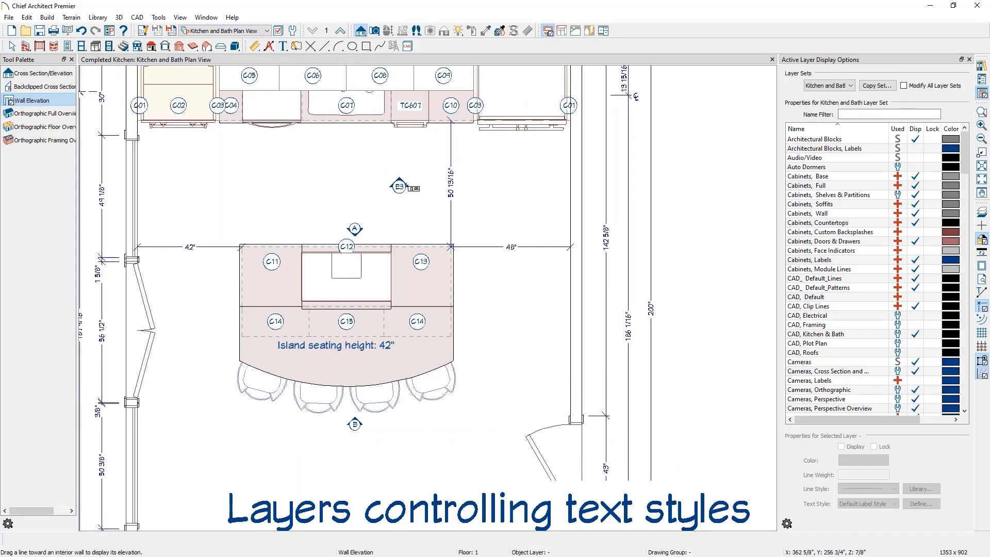
scroll(405, 187, "up", 1)
key("space")
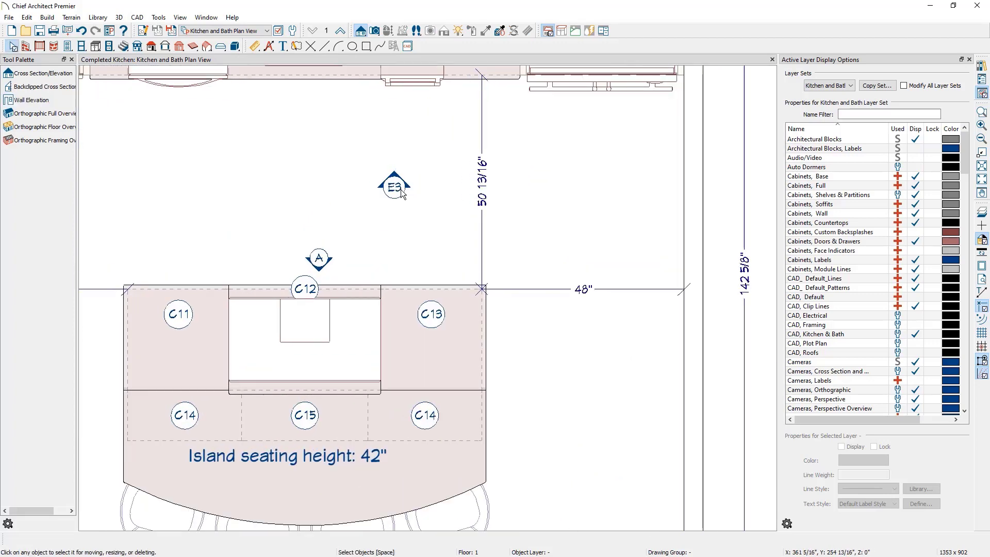
Review the E3 elevation callout's plan display options, and assign the 1/4" Text Style to the "Cameras, Wall Elevation" layer
left_click(400, 189)
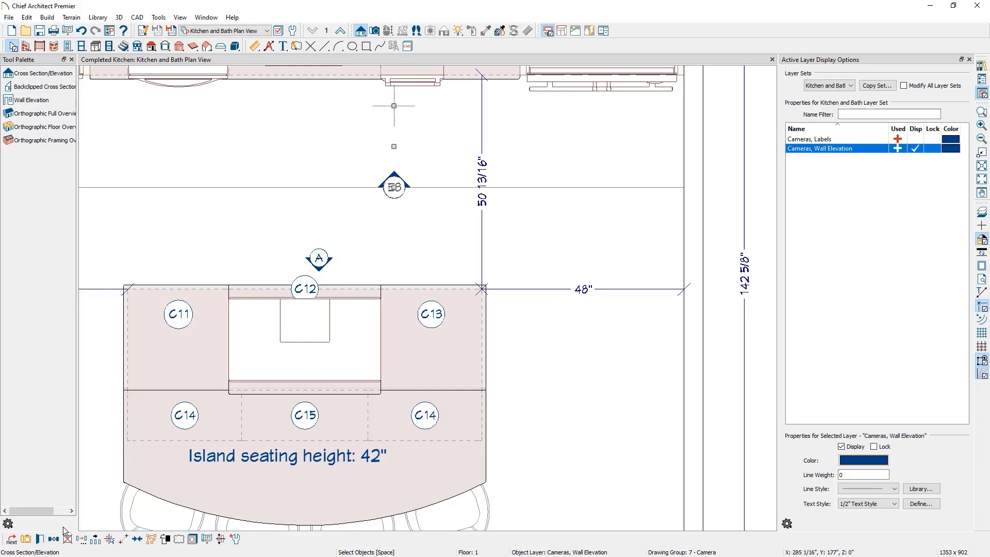
left_click(40, 539)
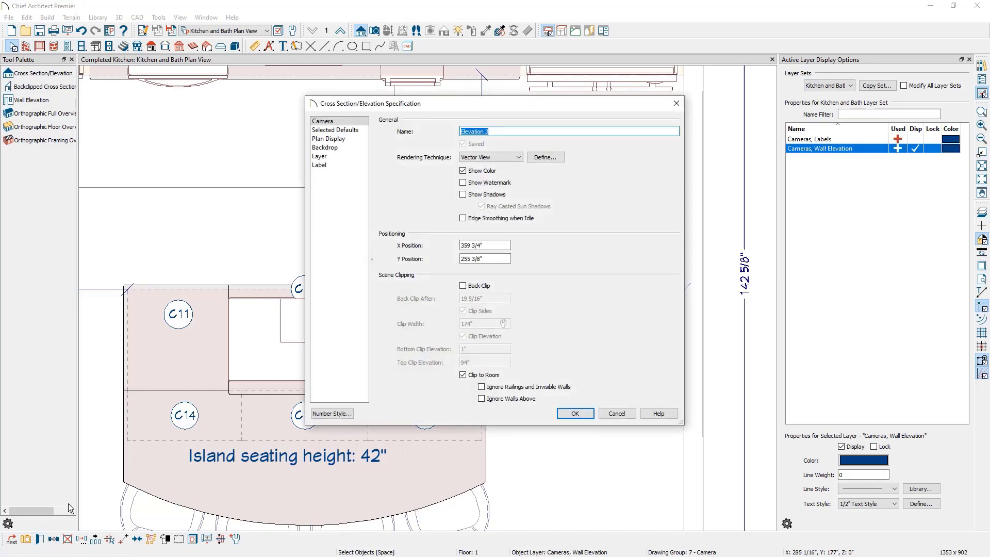
left_click(344, 138)
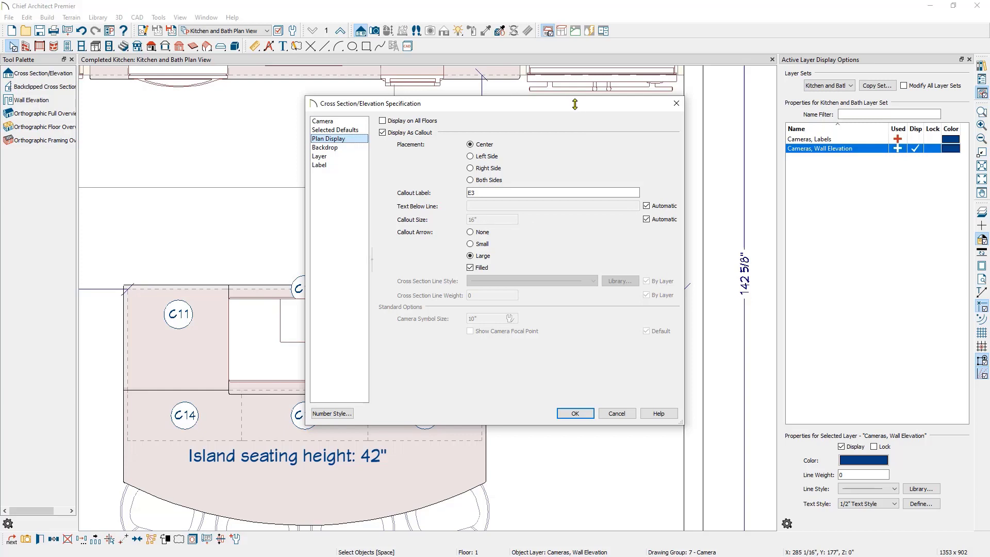
left_click_drag(574, 103, 710, 149)
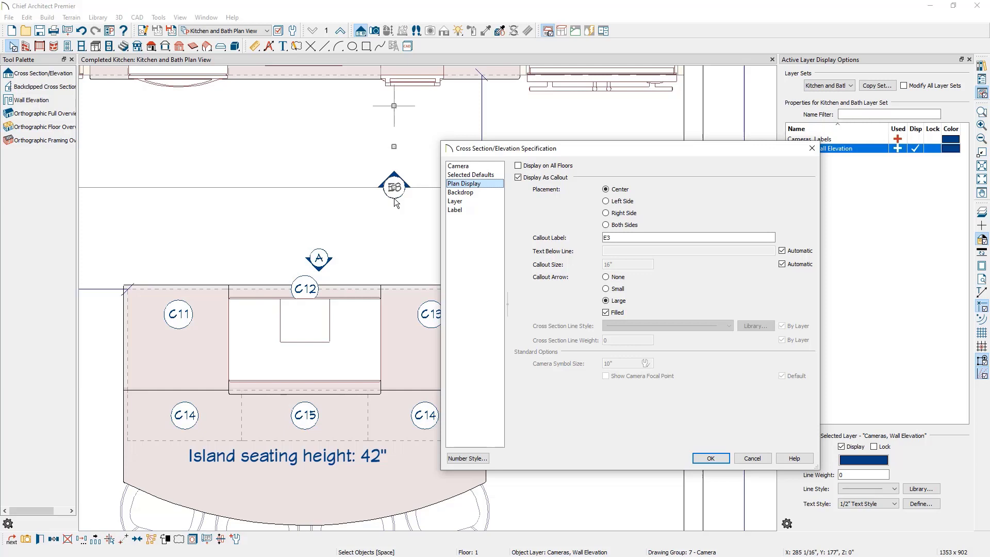
left_click(755, 458)
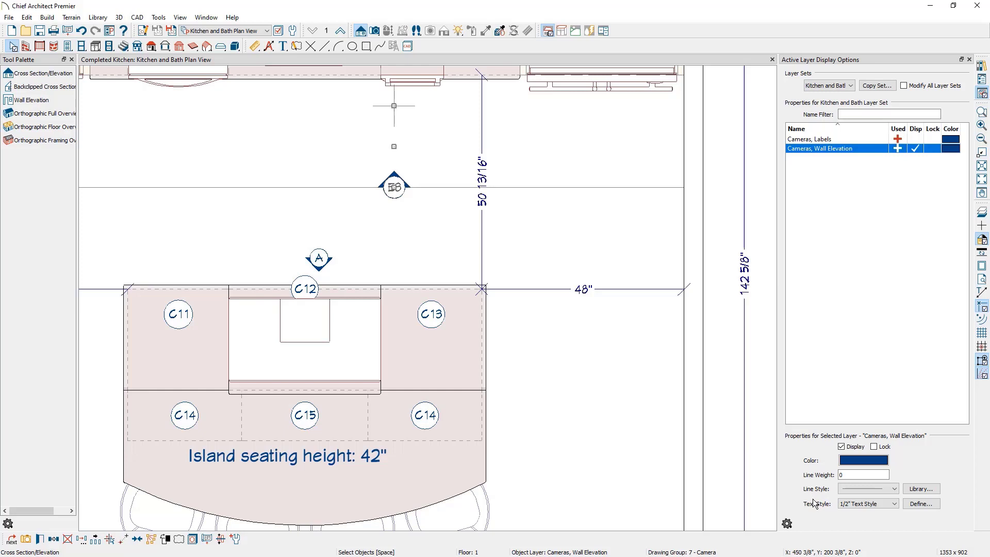
left_click(858, 503)
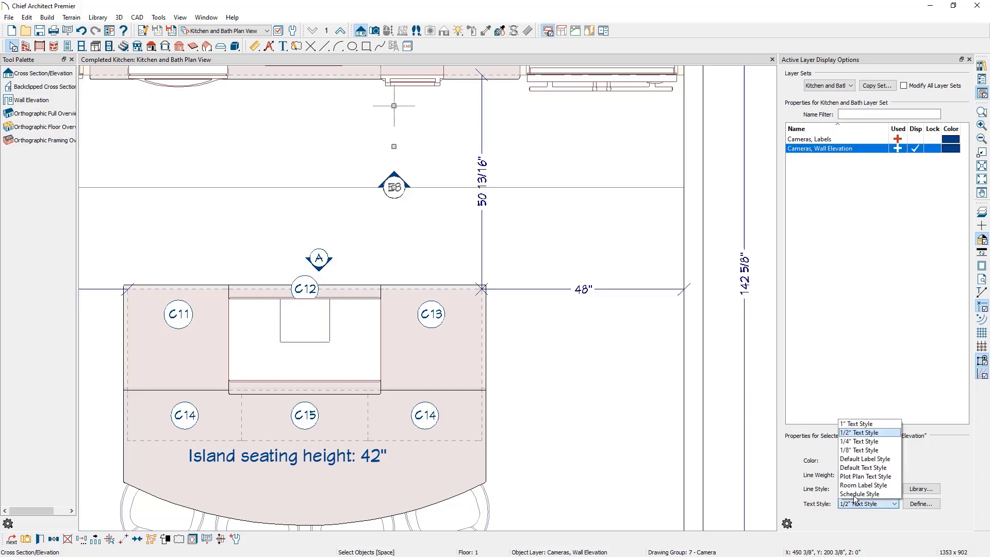
left_click(859, 441)
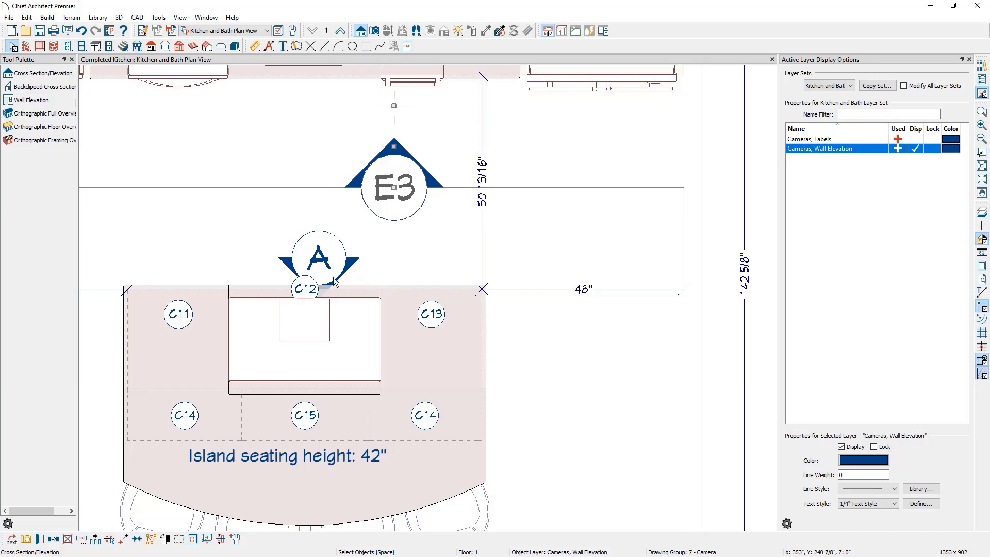
Turn off automatic callout sizing for the E3 elevation callout and set its callout size to 8"
left_click(41, 539)
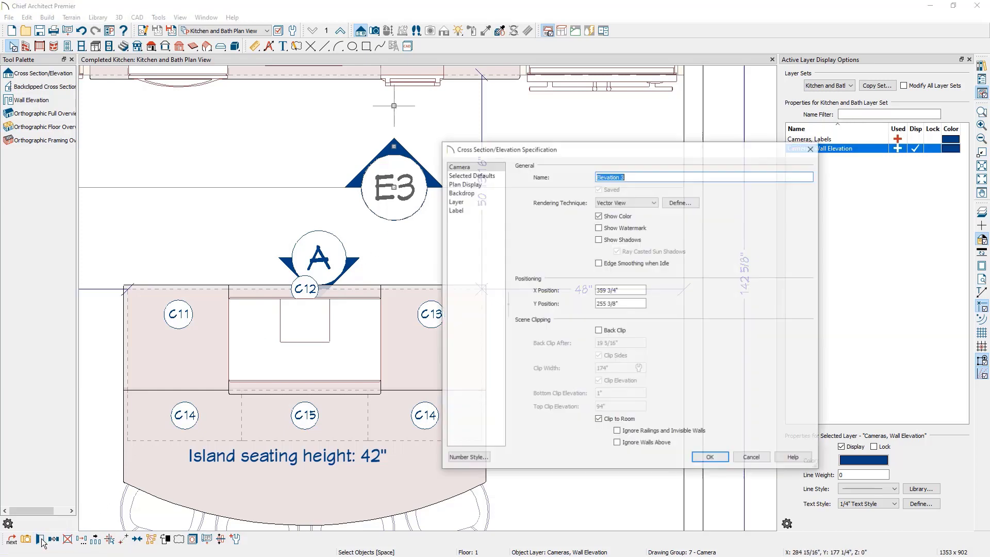
left_click(474, 184)
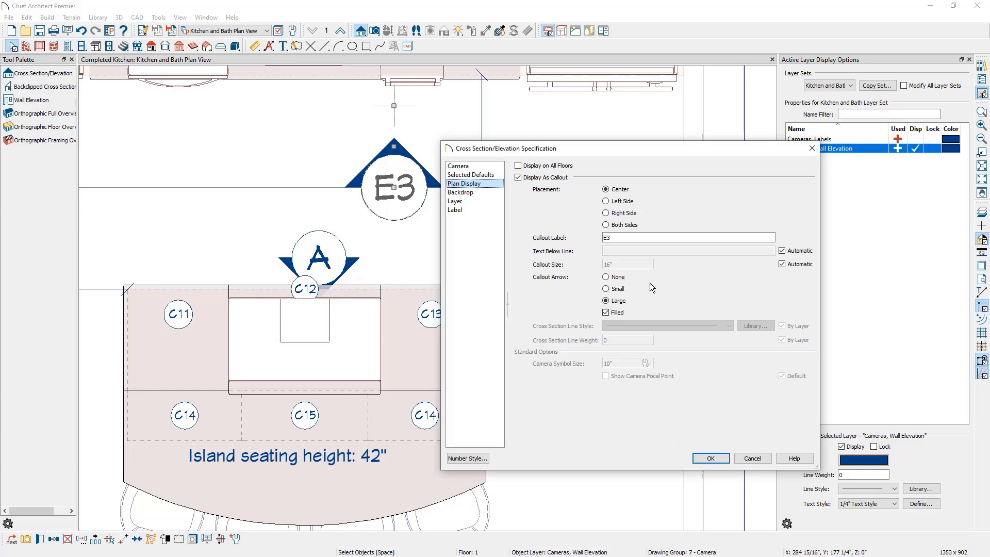
left_click(792, 265)
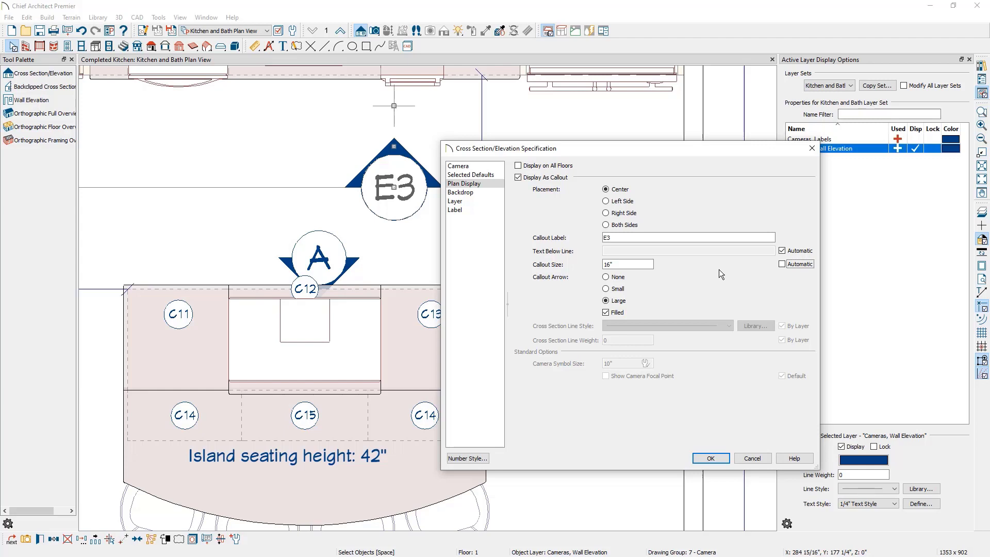
key("shift+Tab")
type("8")
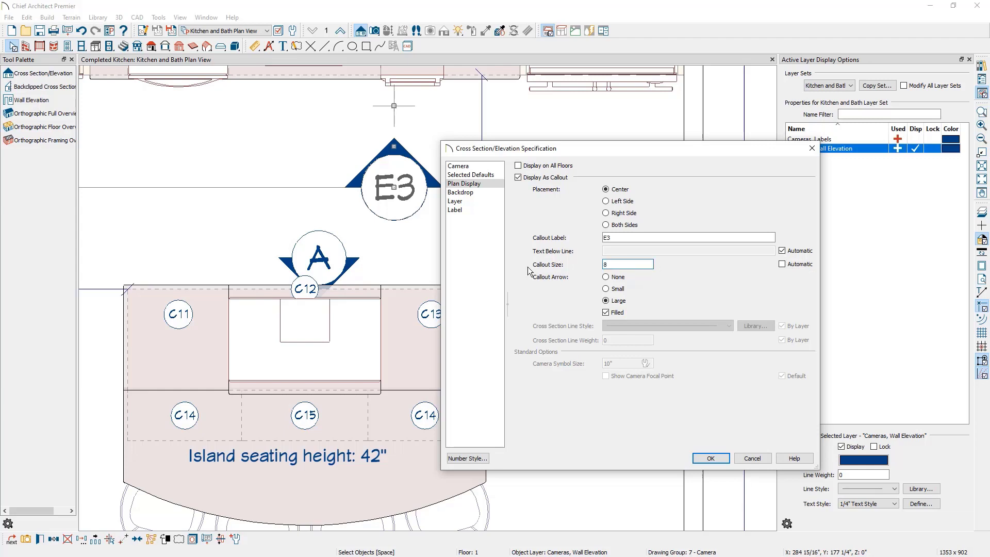
left_click(704, 458)
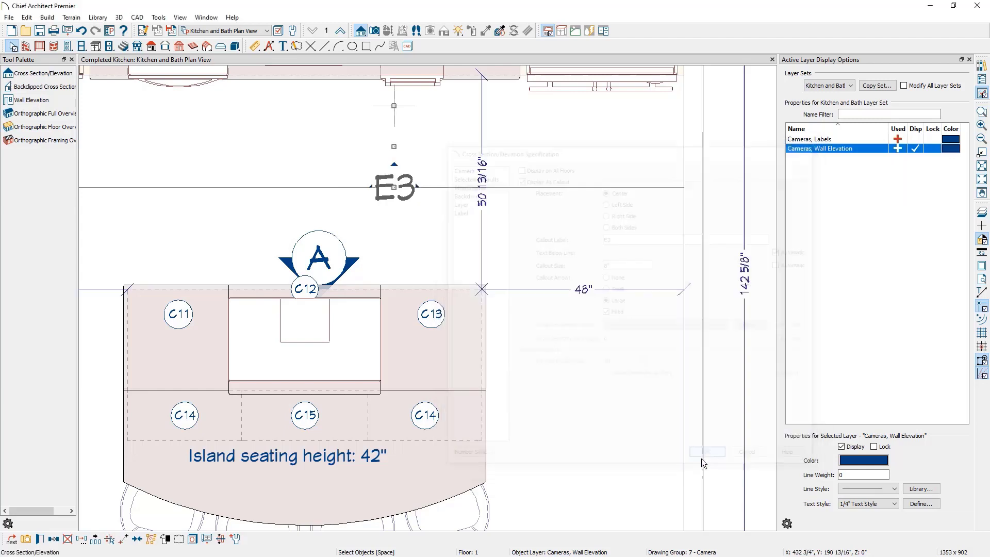
left_click(486, 233)
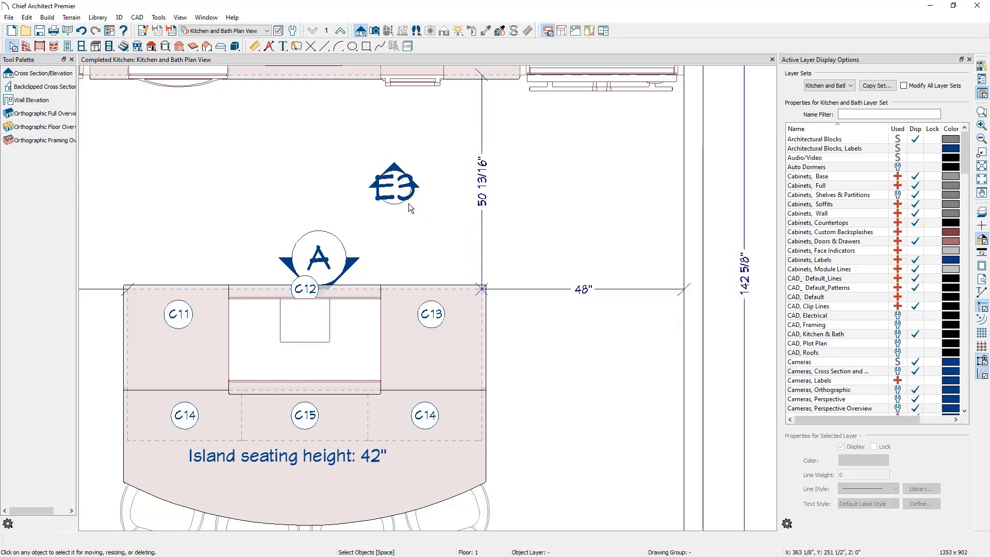
Select base cabinet C13 on the island and assign the 1/4" Text Style to the "Cabinets, Labels" layer
left_click(441, 332)
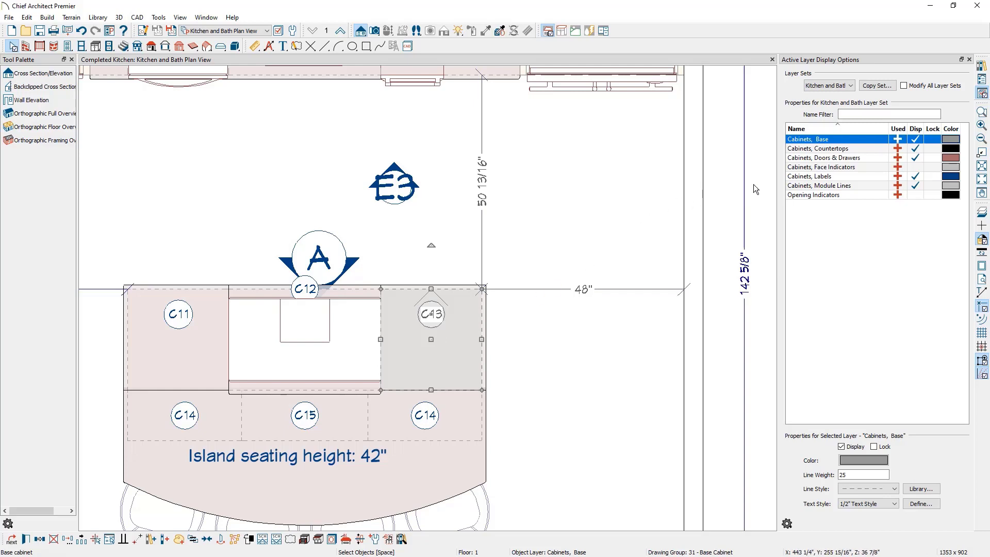
left_click(796, 178)
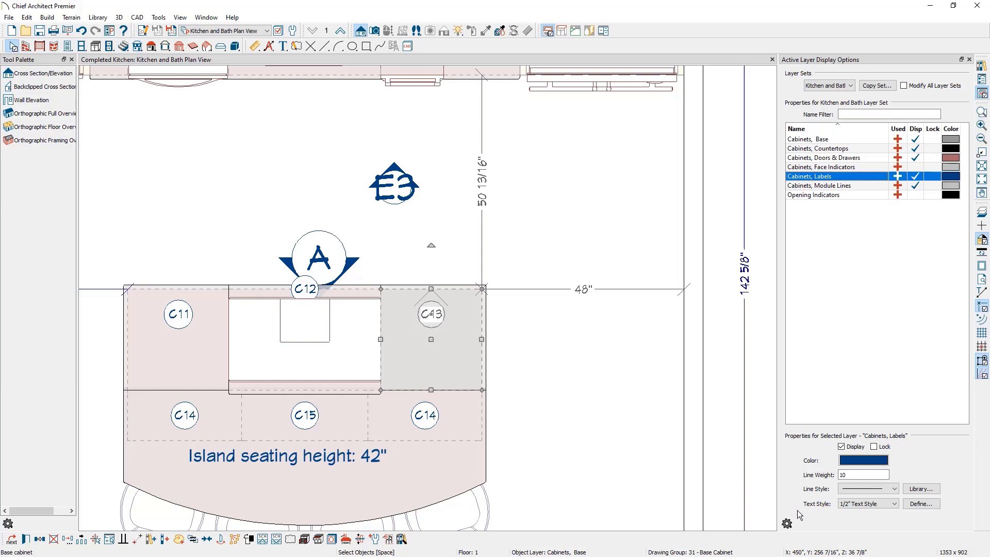
left_click(845, 505)
left_click(855, 441)
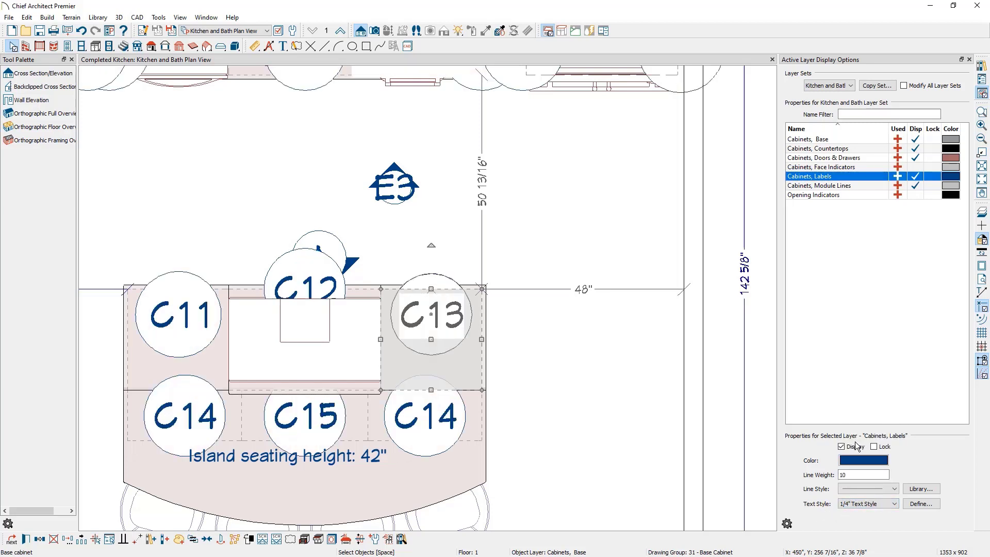
scroll(657, 431, "down", 1)
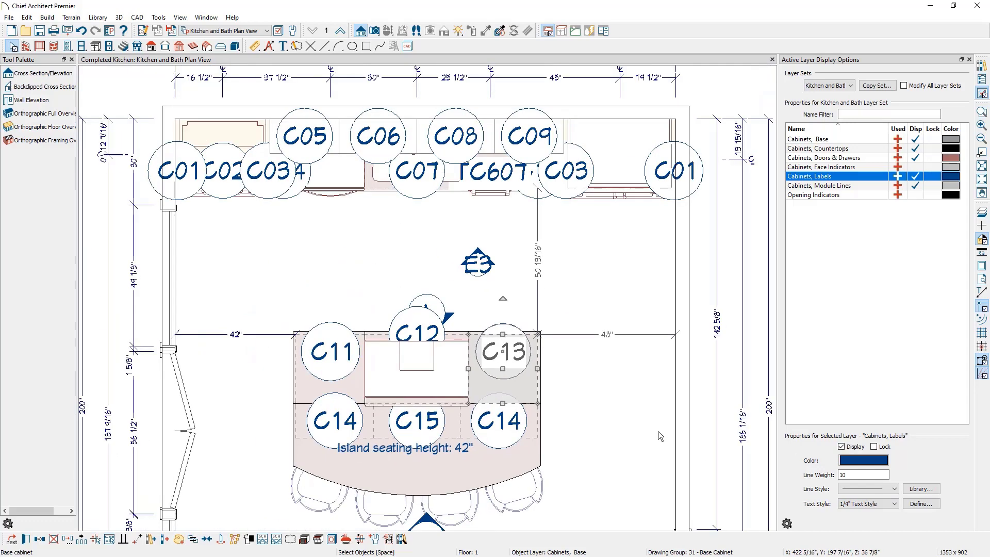
scroll(657, 431, "down", 1)
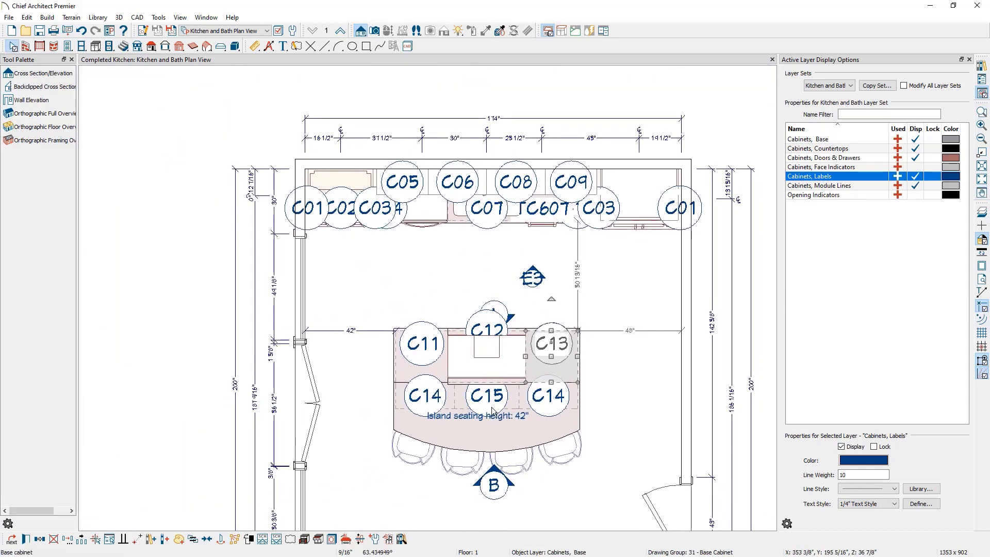
Select the upper window in the left wall, display the "Windows, Labels" layer and assign it the 1/4" Text Style
left_click(299, 317)
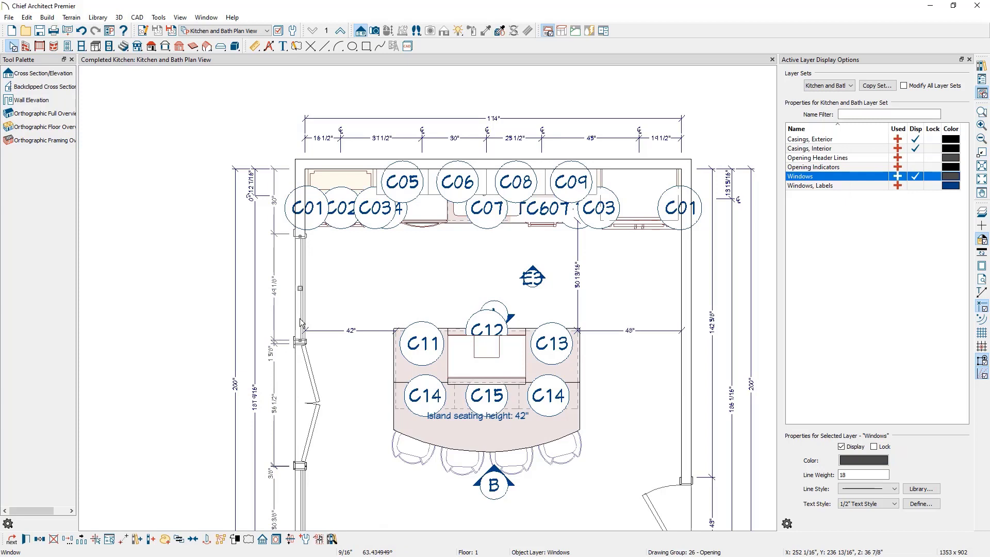
left_click(913, 187)
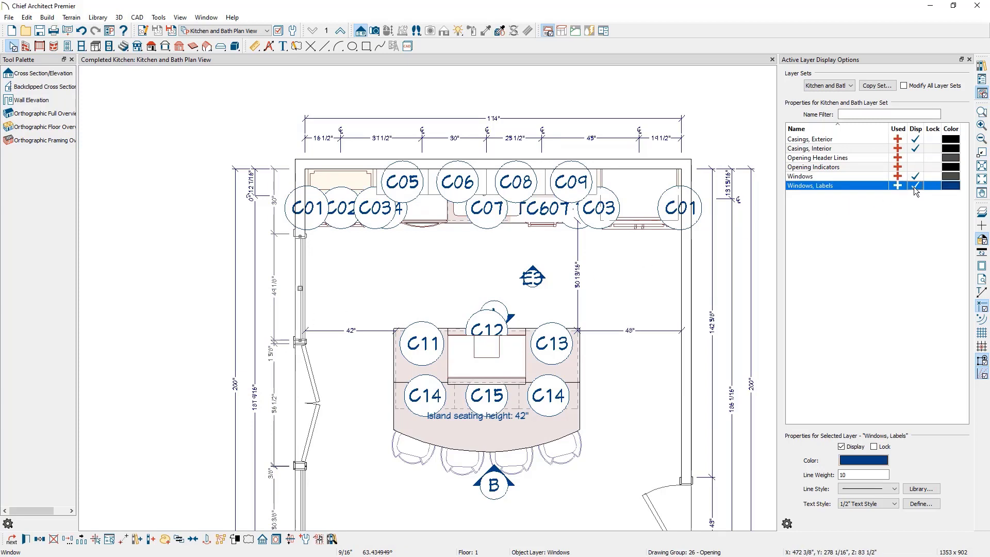
scroll(306, 299, "up", 2)
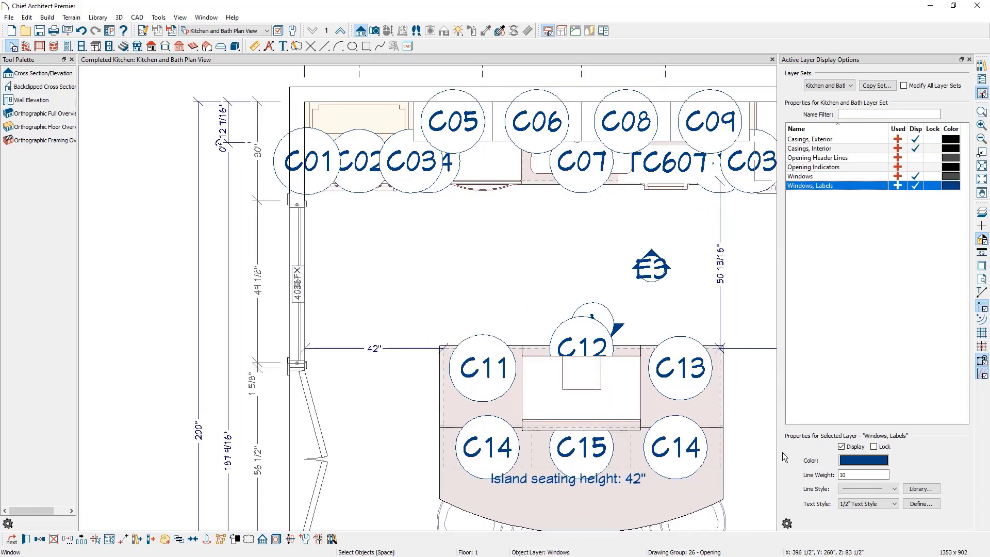
left_click(847, 504)
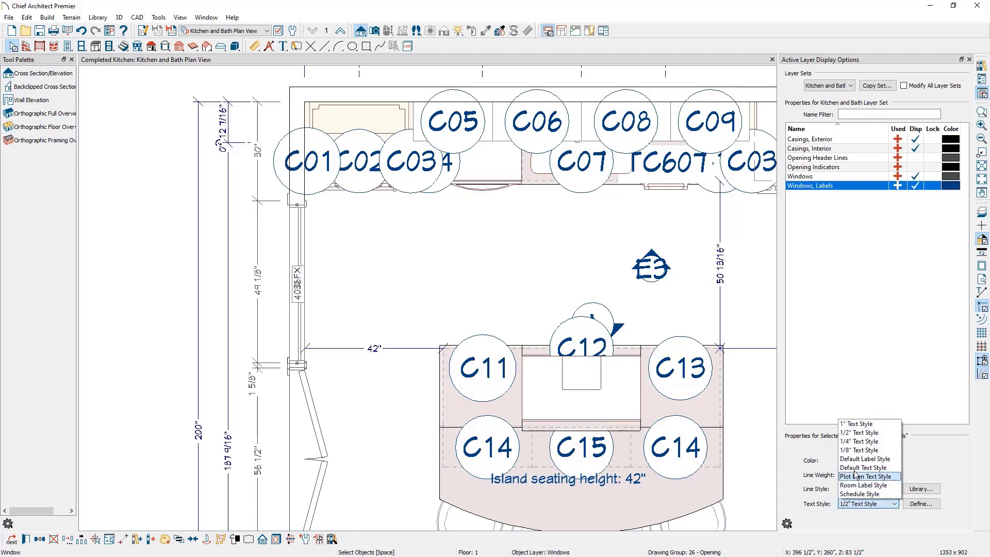
left_click(859, 445)
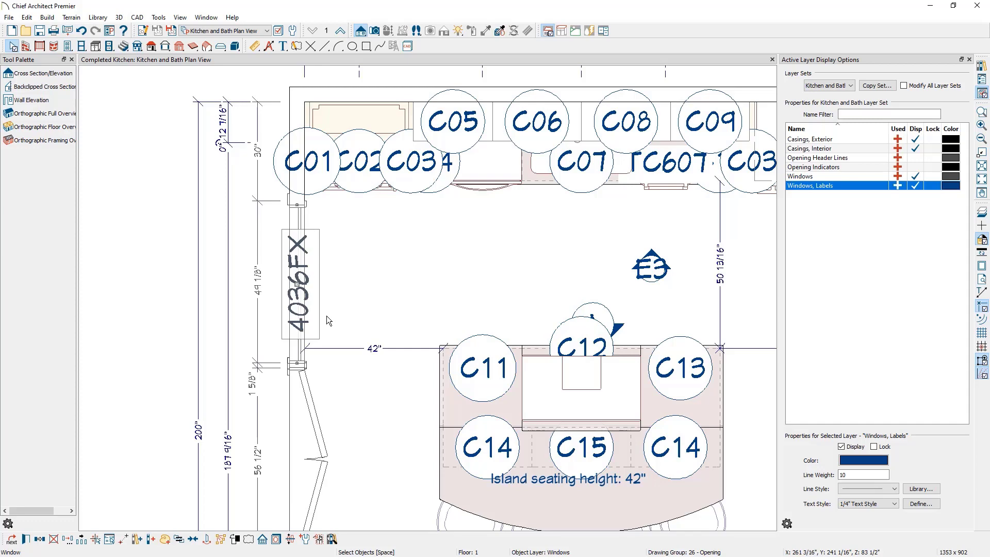
scroll(326, 316, "down", 5)
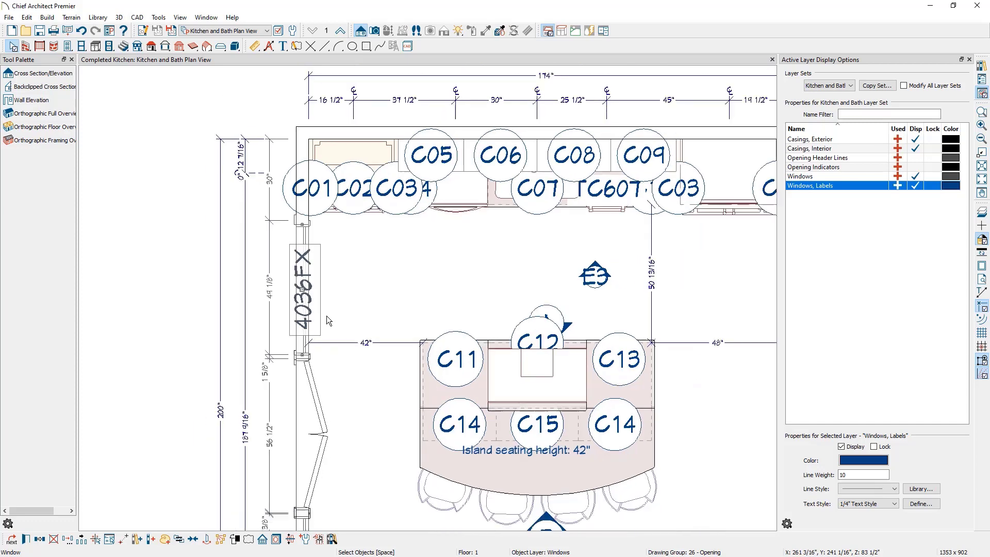
middle_click_drag(315, 296, 247, 262)
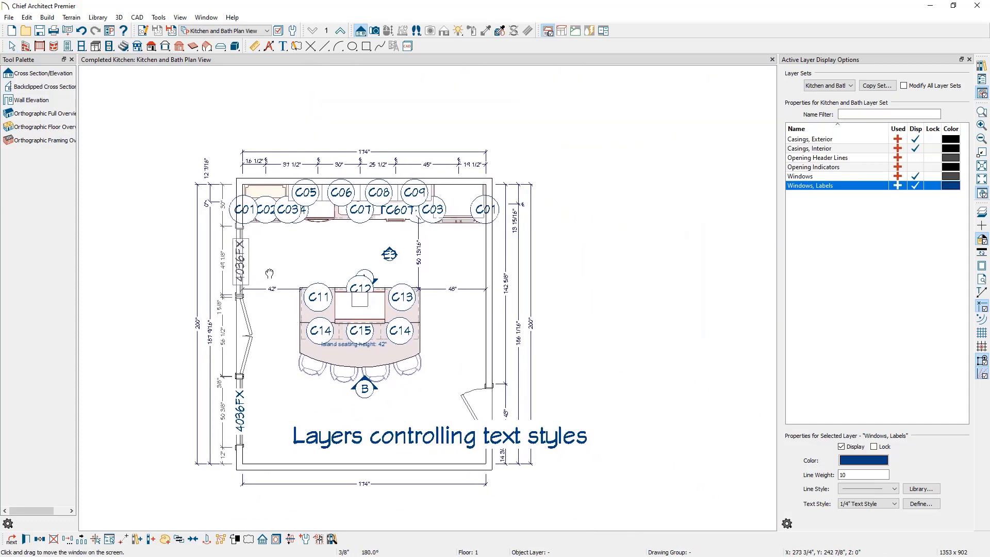
Draw a rectangular polyline about 6'-2" by 6'-0" in the empty area right of the plan, and show its lengths and angles
left_click(365, 48)
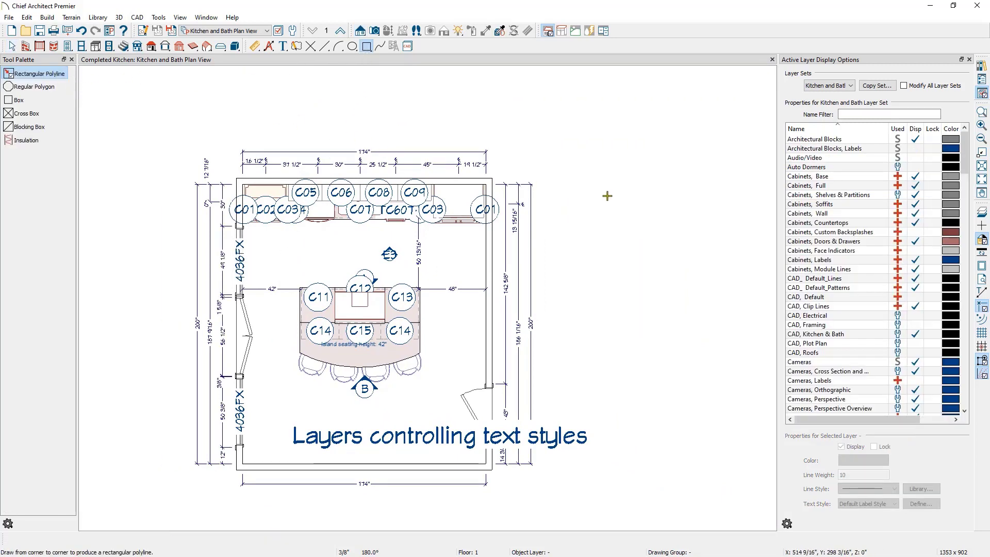
left_click_drag(627, 192, 731, 292)
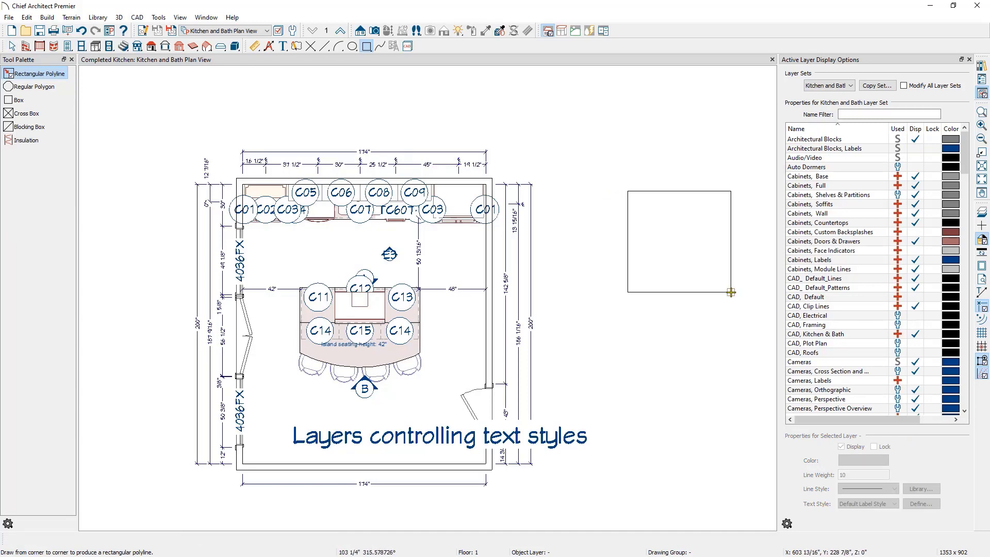
double_click(730, 291)
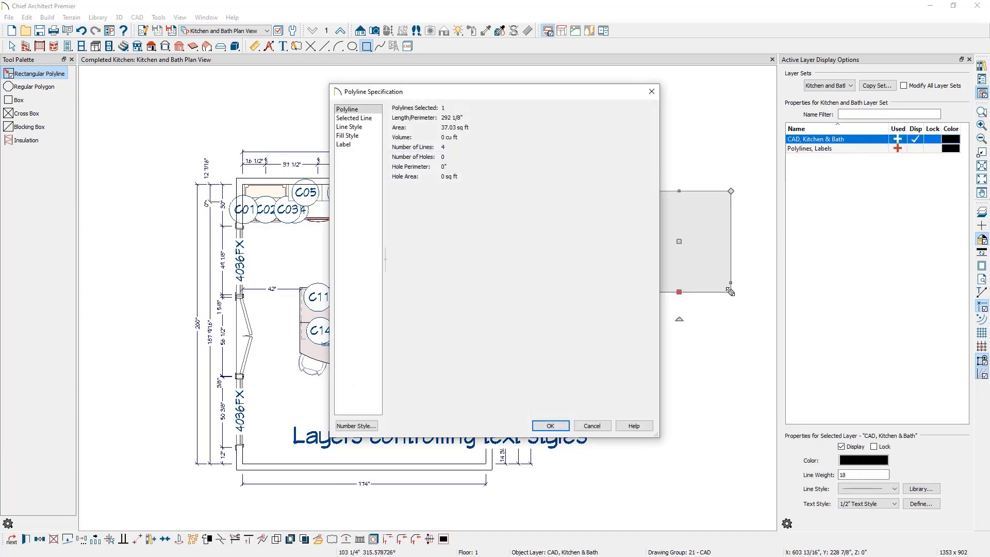
left_click(374, 127)
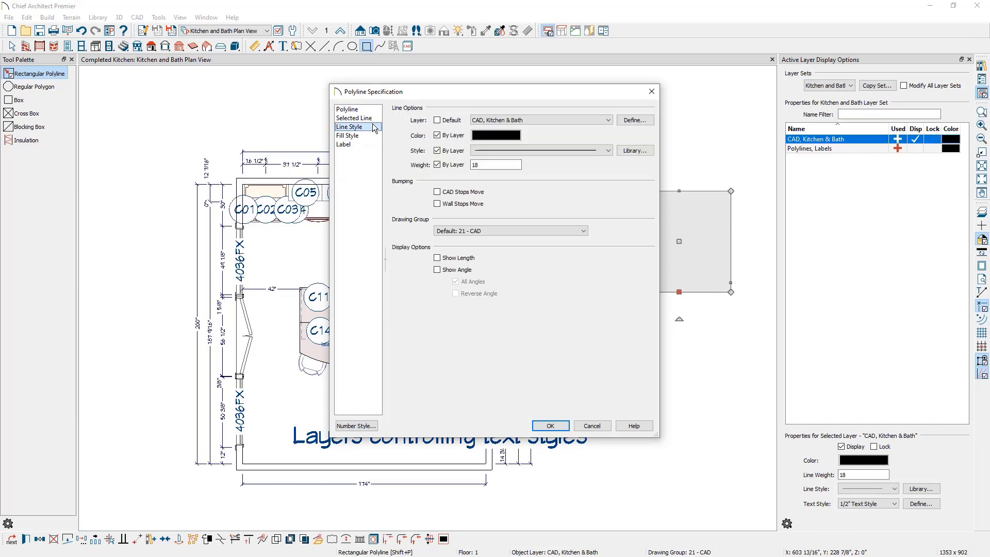
left_click(436, 258)
left_click(437, 270)
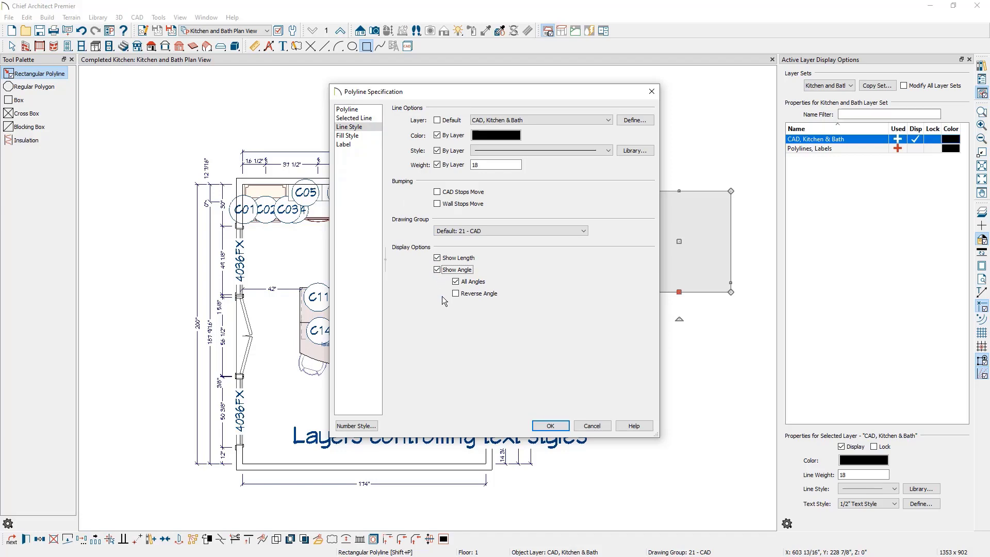
left_click(550, 425)
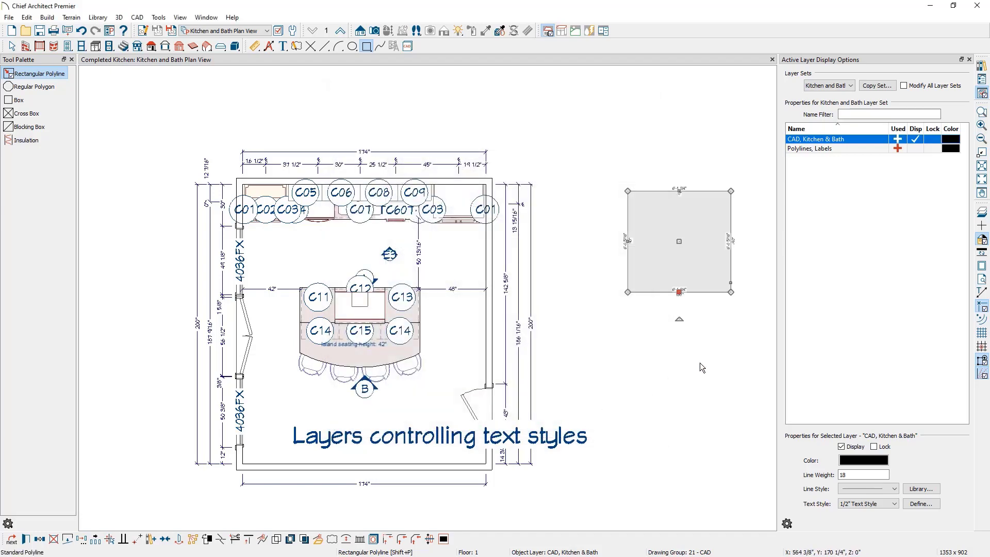
scroll(743, 292, "up", 1)
scroll(743, 292, "up", 3)
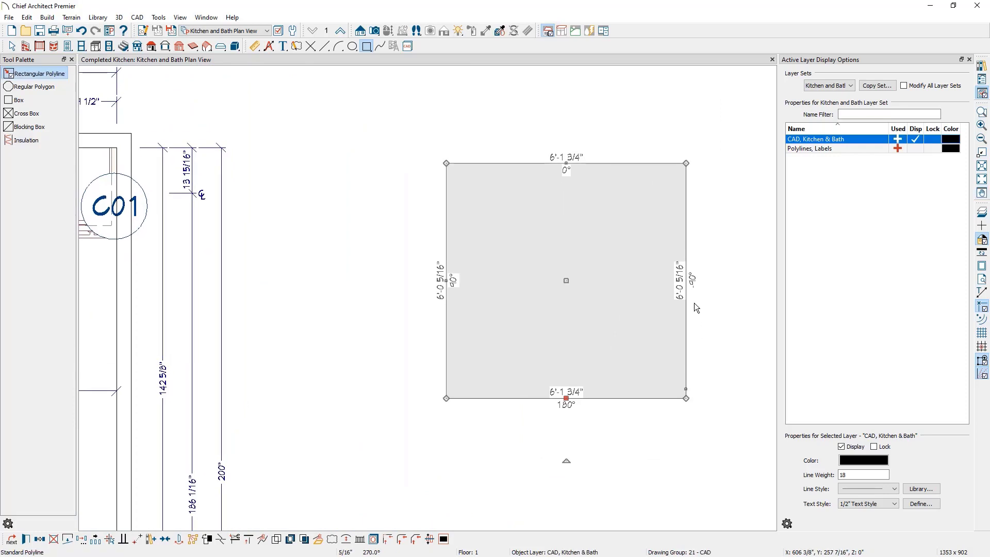
key("Escape")
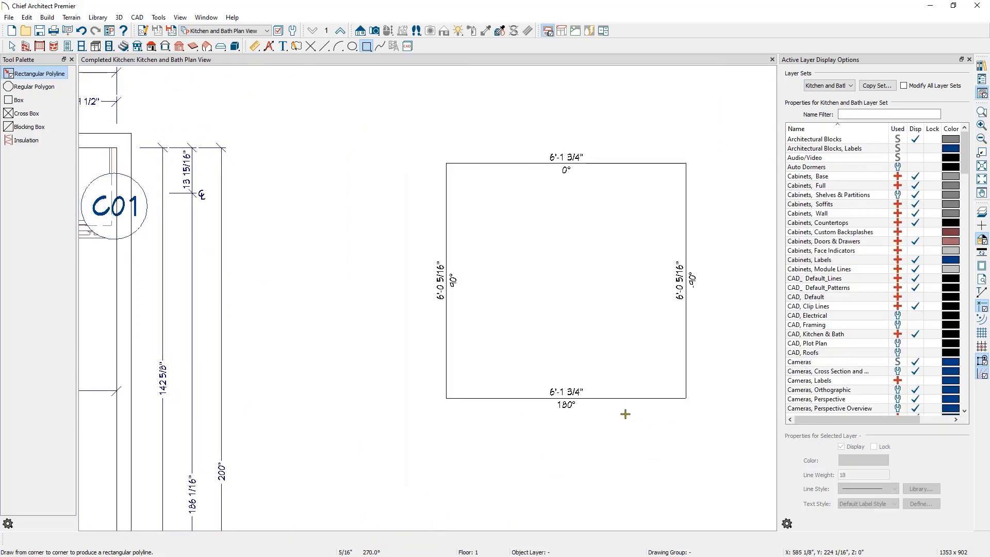
Select the rectangular polyline and assign the 1/8" Text Style to its "CAD, Kitchen & Bath" layer
key("space")
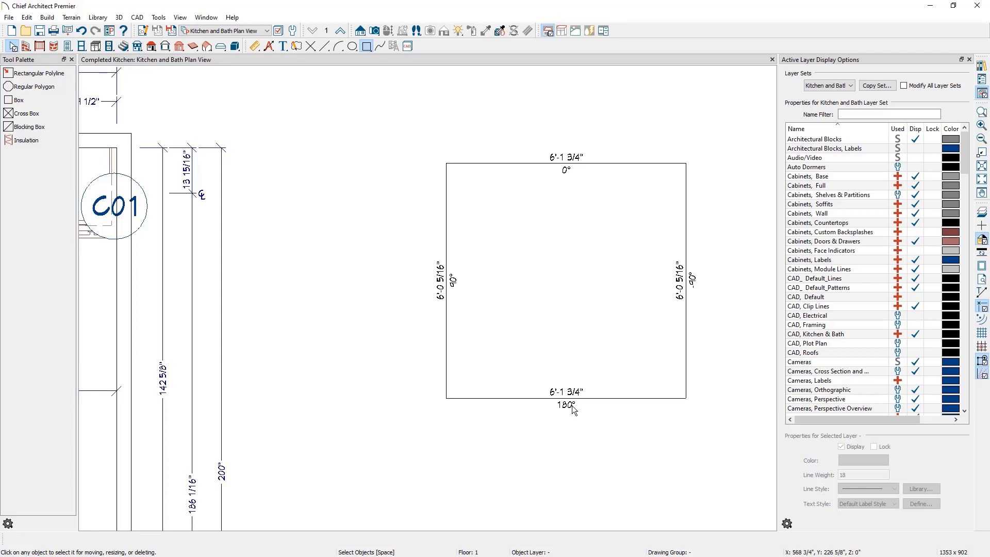
left_click(598, 398)
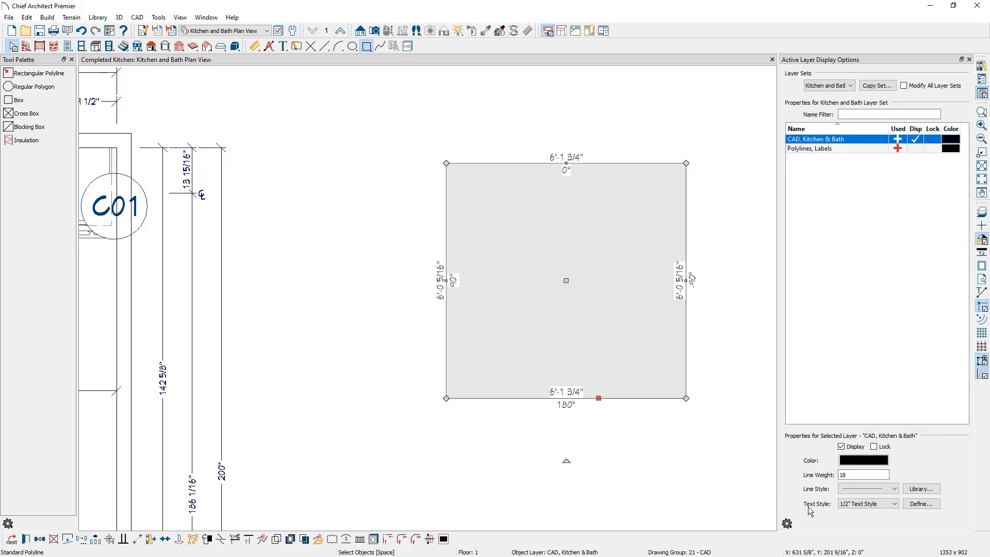
left_click(862, 503)
left_click(856, 443)
left_click(702, 455)
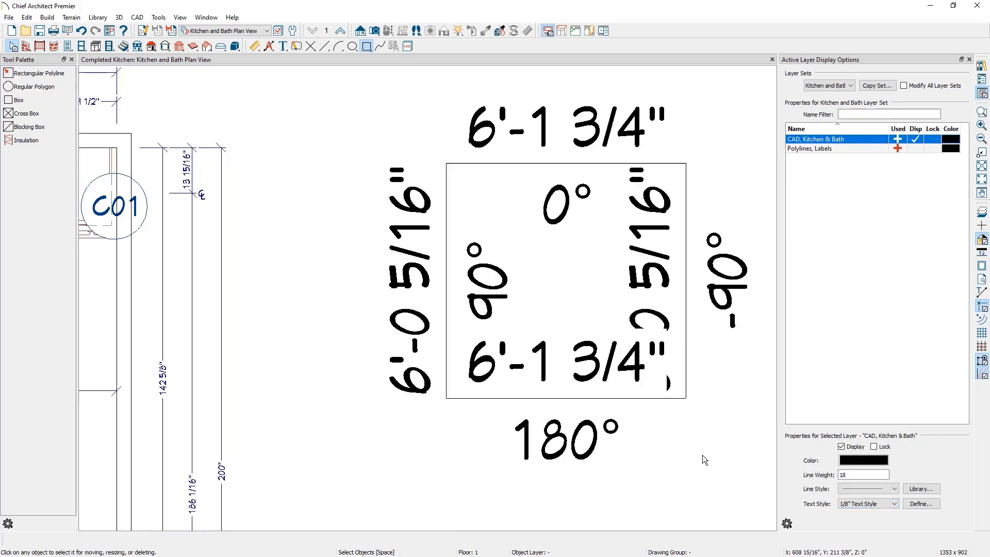
Select the rectangular polyline again and set its "CAD, Kitchen & Bath" layer back to the 1/2" Text Style
left_click(658, 399)
left_click(860, 504)
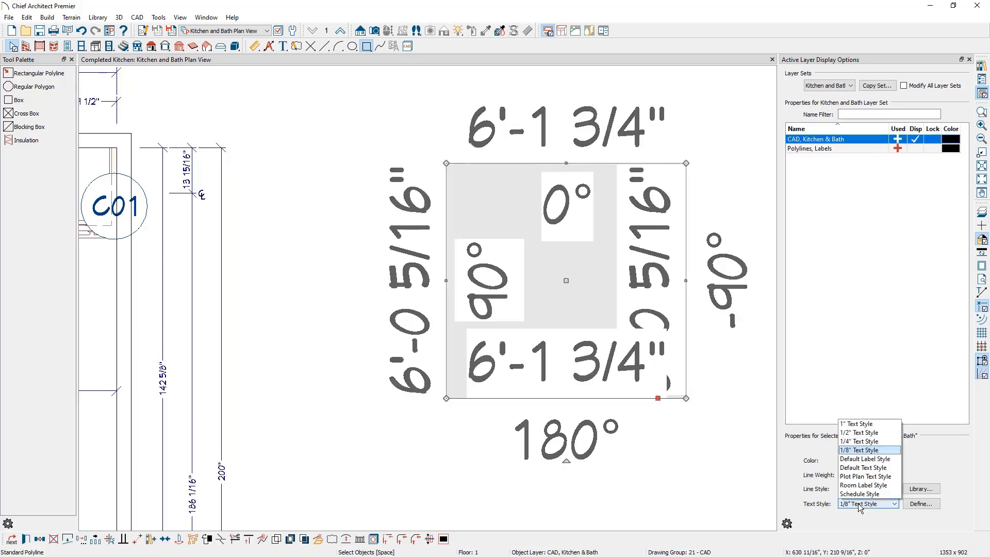
left_click(861, 433)
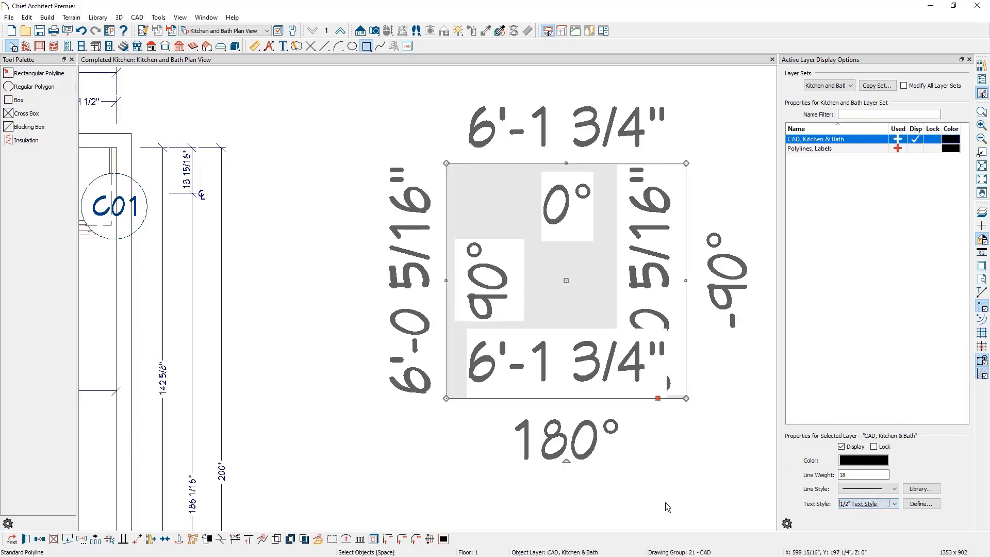
Select base cabinet C13 on the island and assign the 1/2" Text Style to the "Cabinets, Labels" layer
scroll(664, 502, "down", 3)
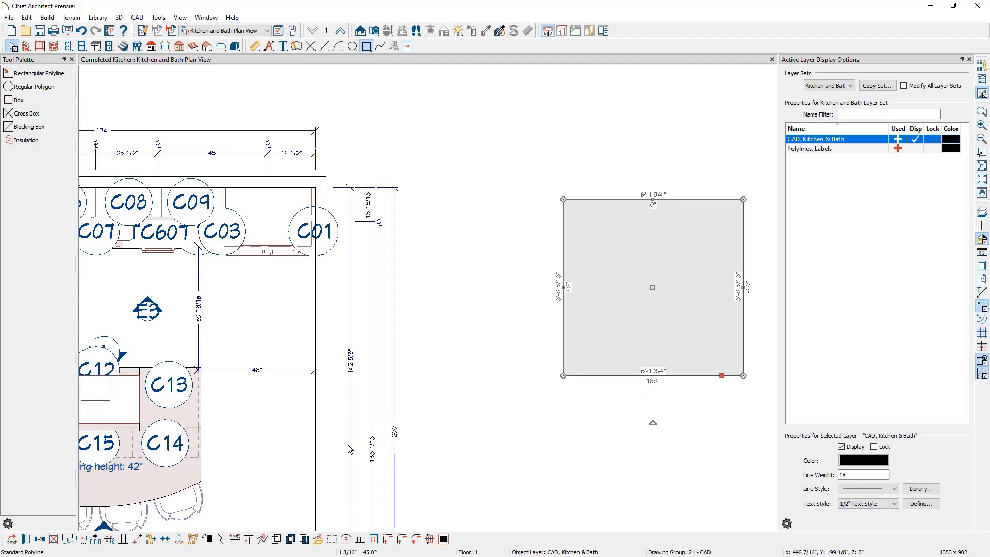
left_click(193, 413)
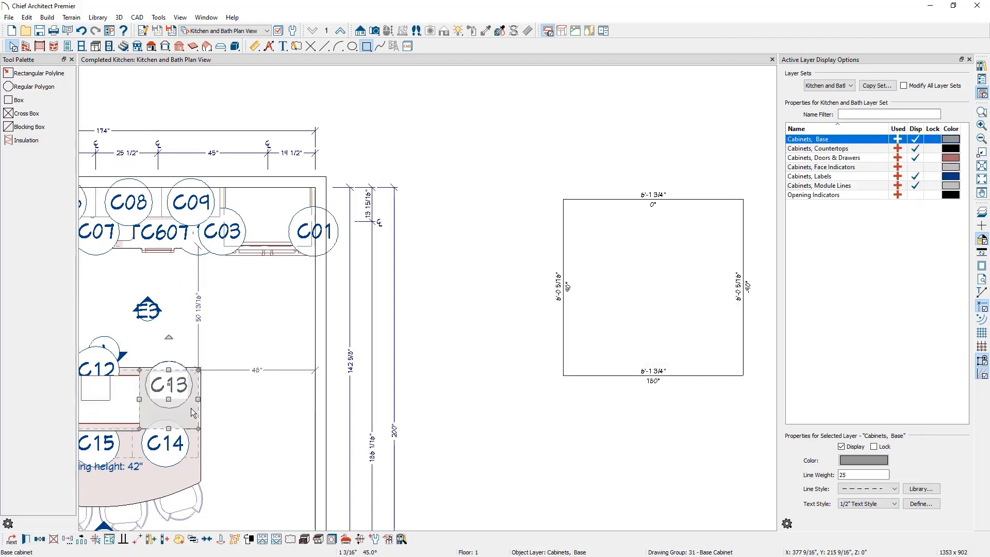
left_click(841, 177)
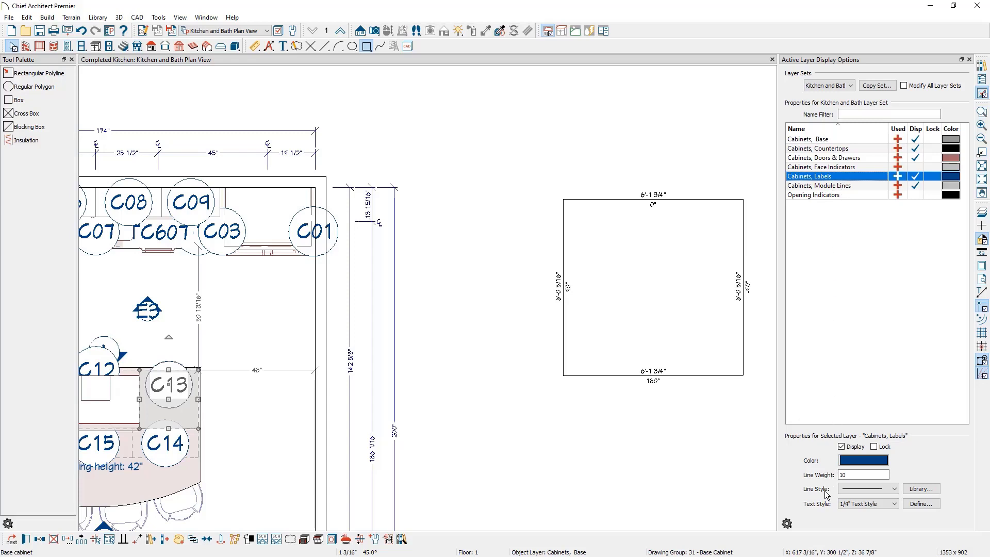
left_click(848, 504)
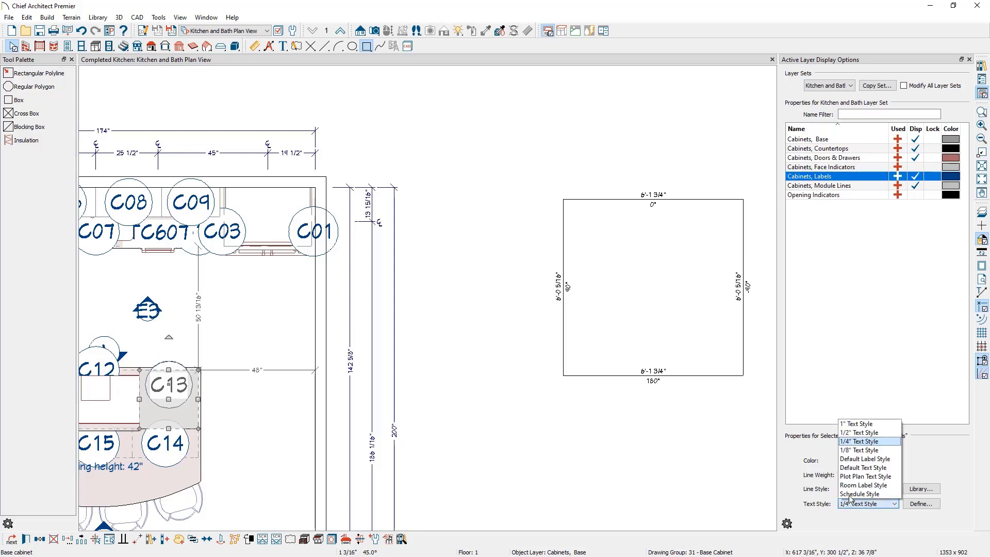
left_click(855, 433)
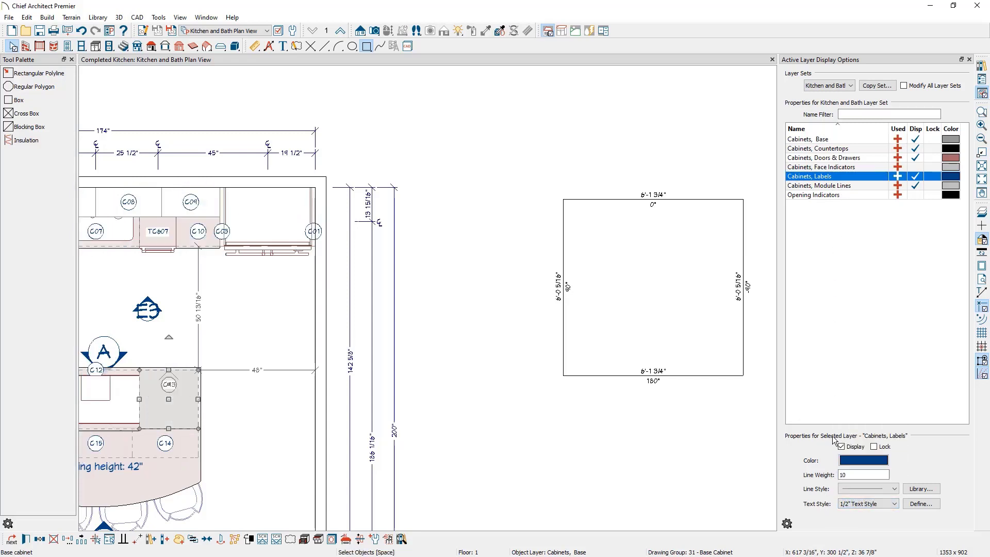
left_click(718, 458)
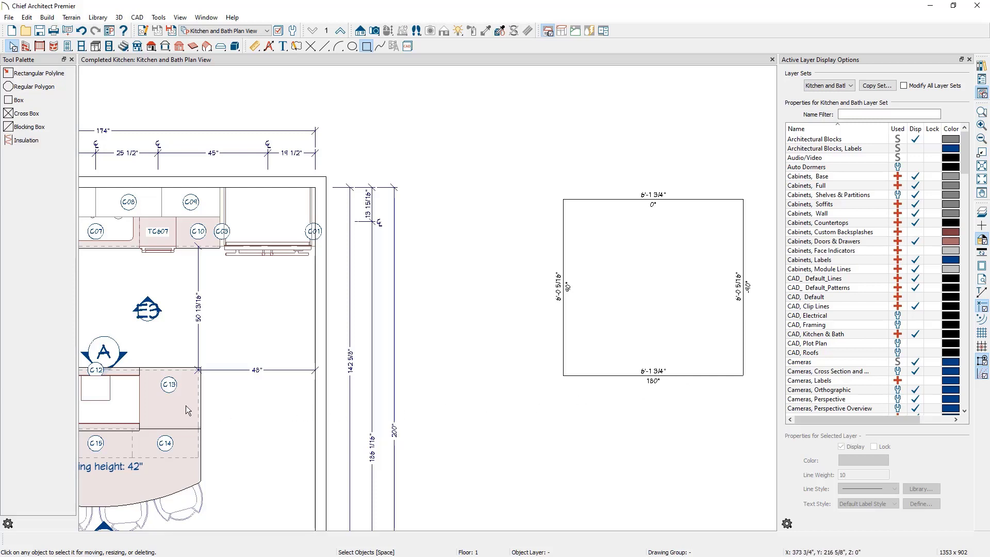
Open the saved text styles from the rectangular polyline's layer and turn on underlining for the 1/2" Text Style
left_click(712, 375)
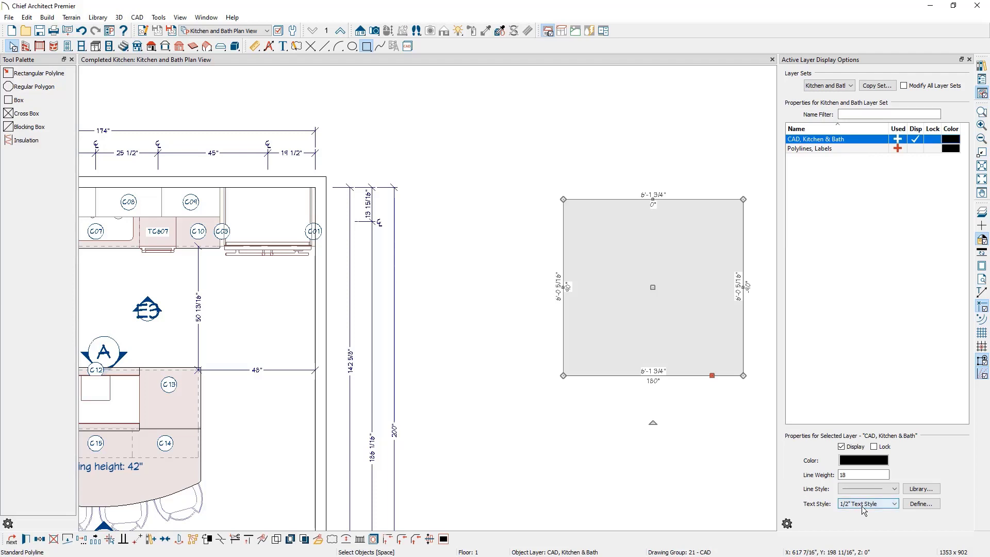
left_click(920, 503)
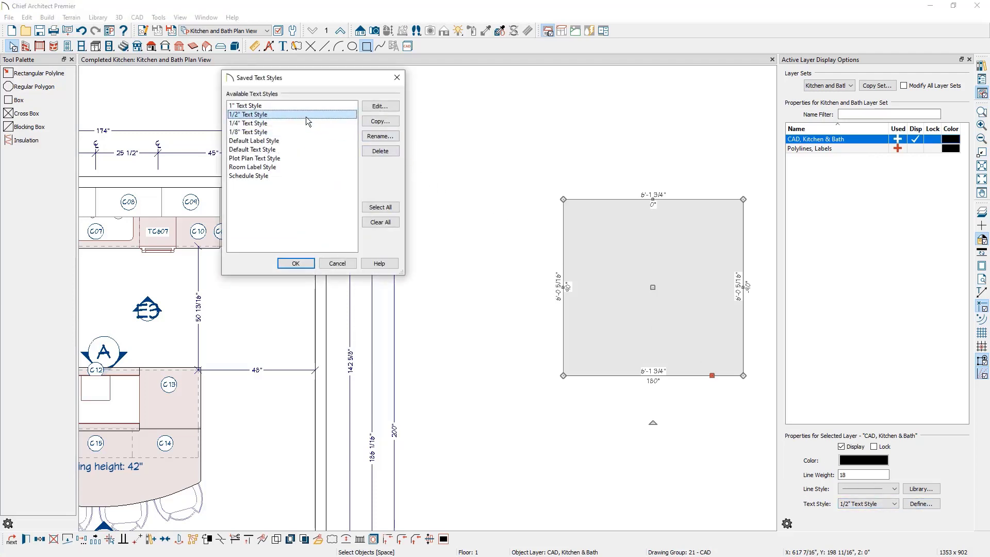
left_click(378, 106)
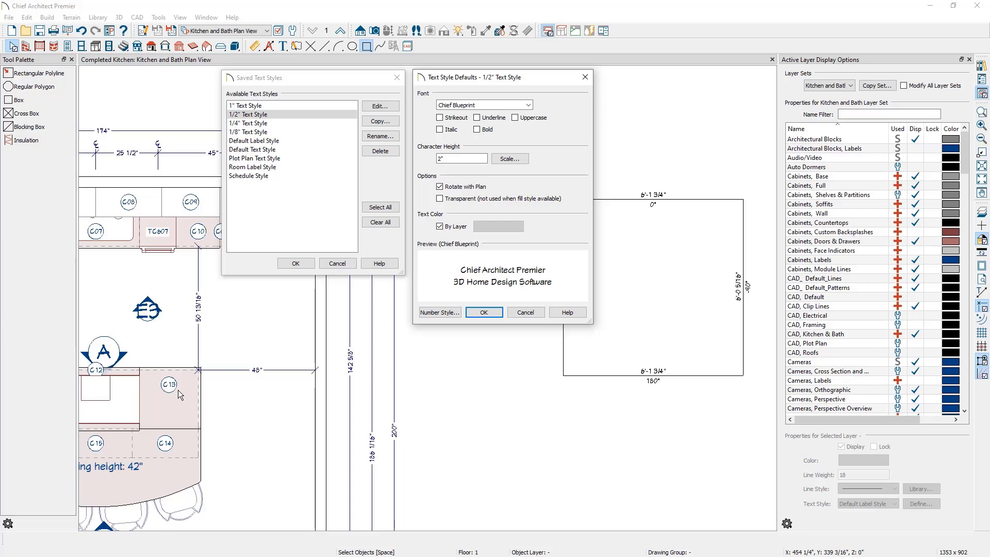
left_click(487, 119)
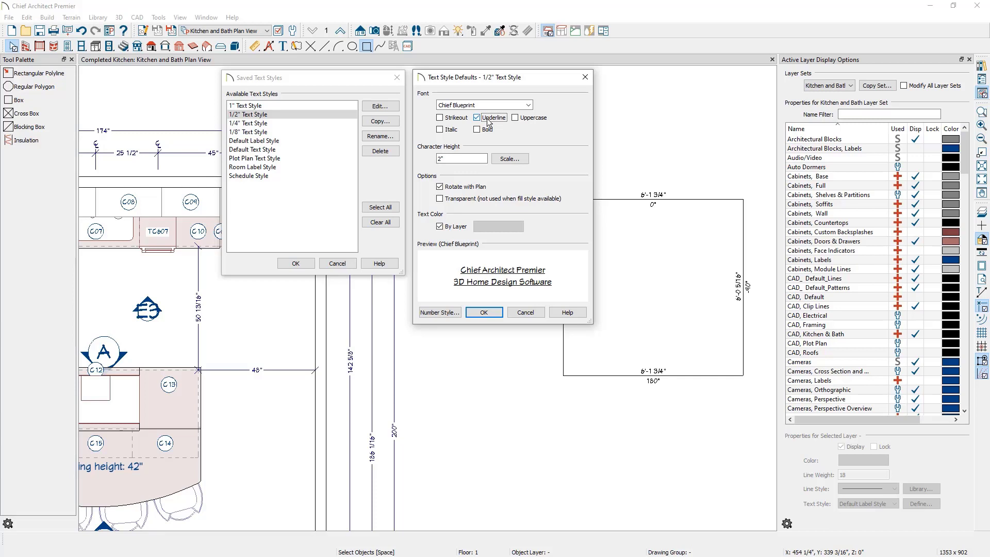
left_click(477, 312)
left_click(297, 262)
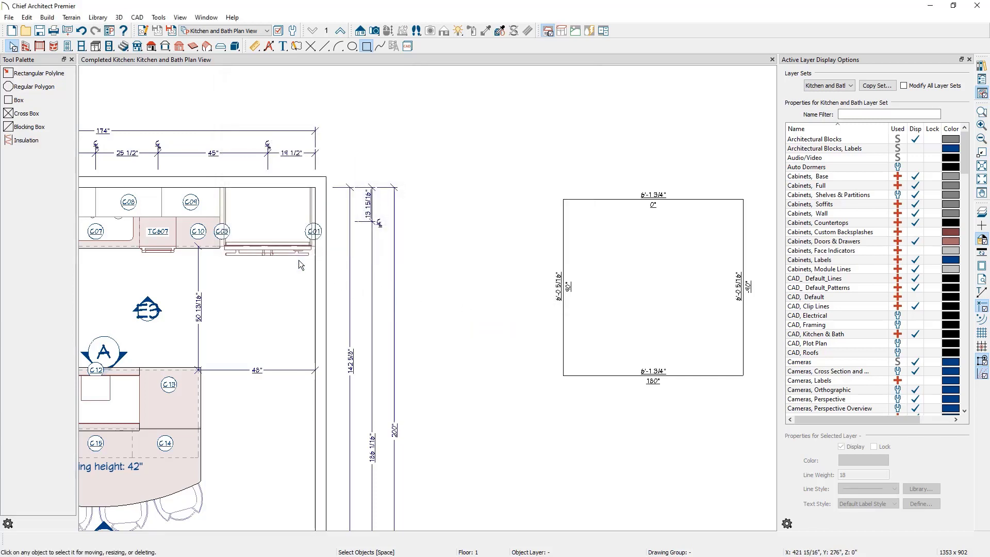